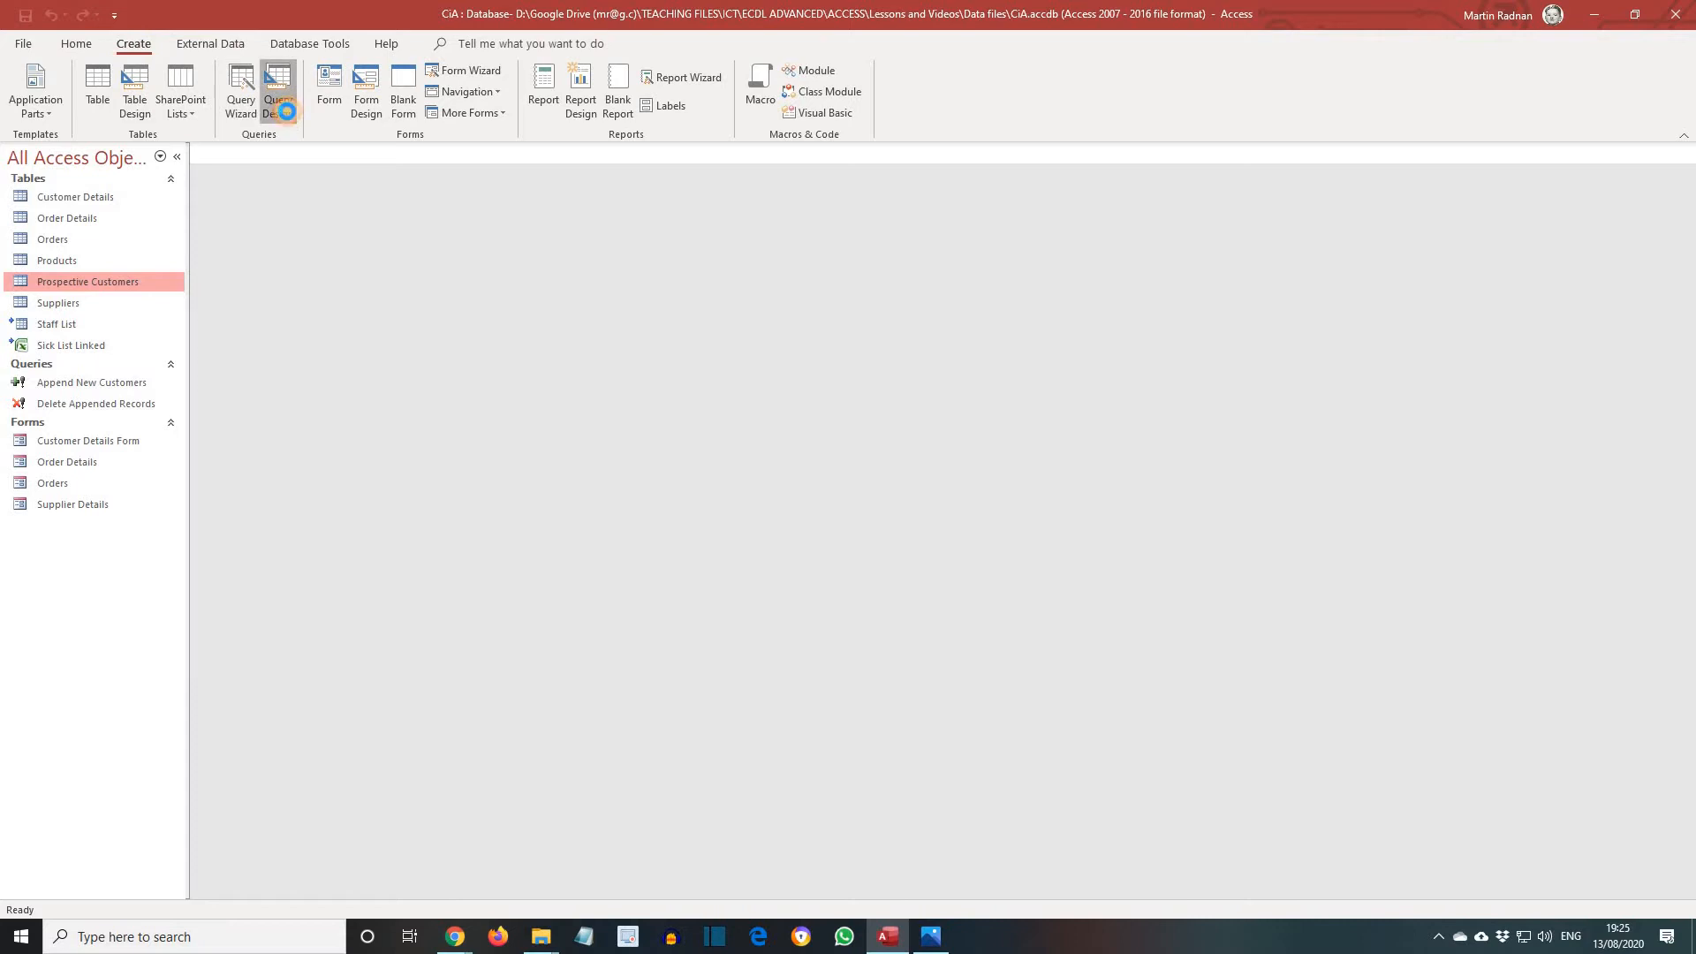
Step: Create a new query in design view based on the Customer Details and Orders tables
{"action": "left_click", "coordinate": [286, 111]}
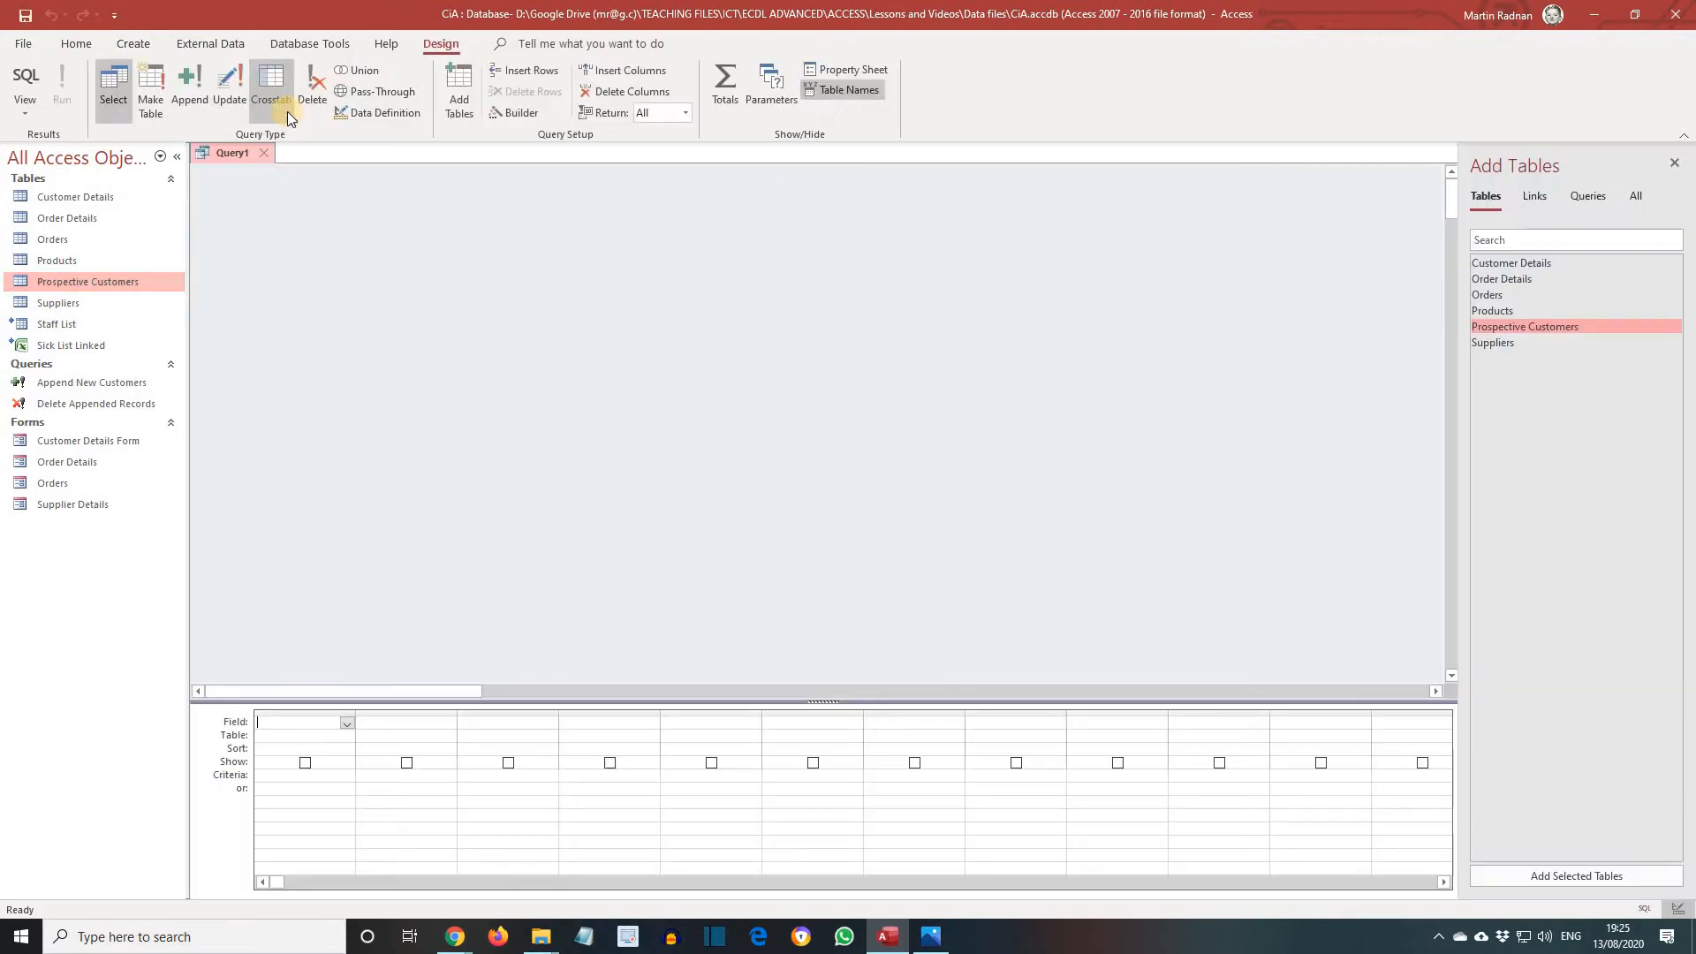
{"action": "left_click", "coordinate": [1484, 263]}
{"action": "double_click", "coordinate": [1482, 261]}
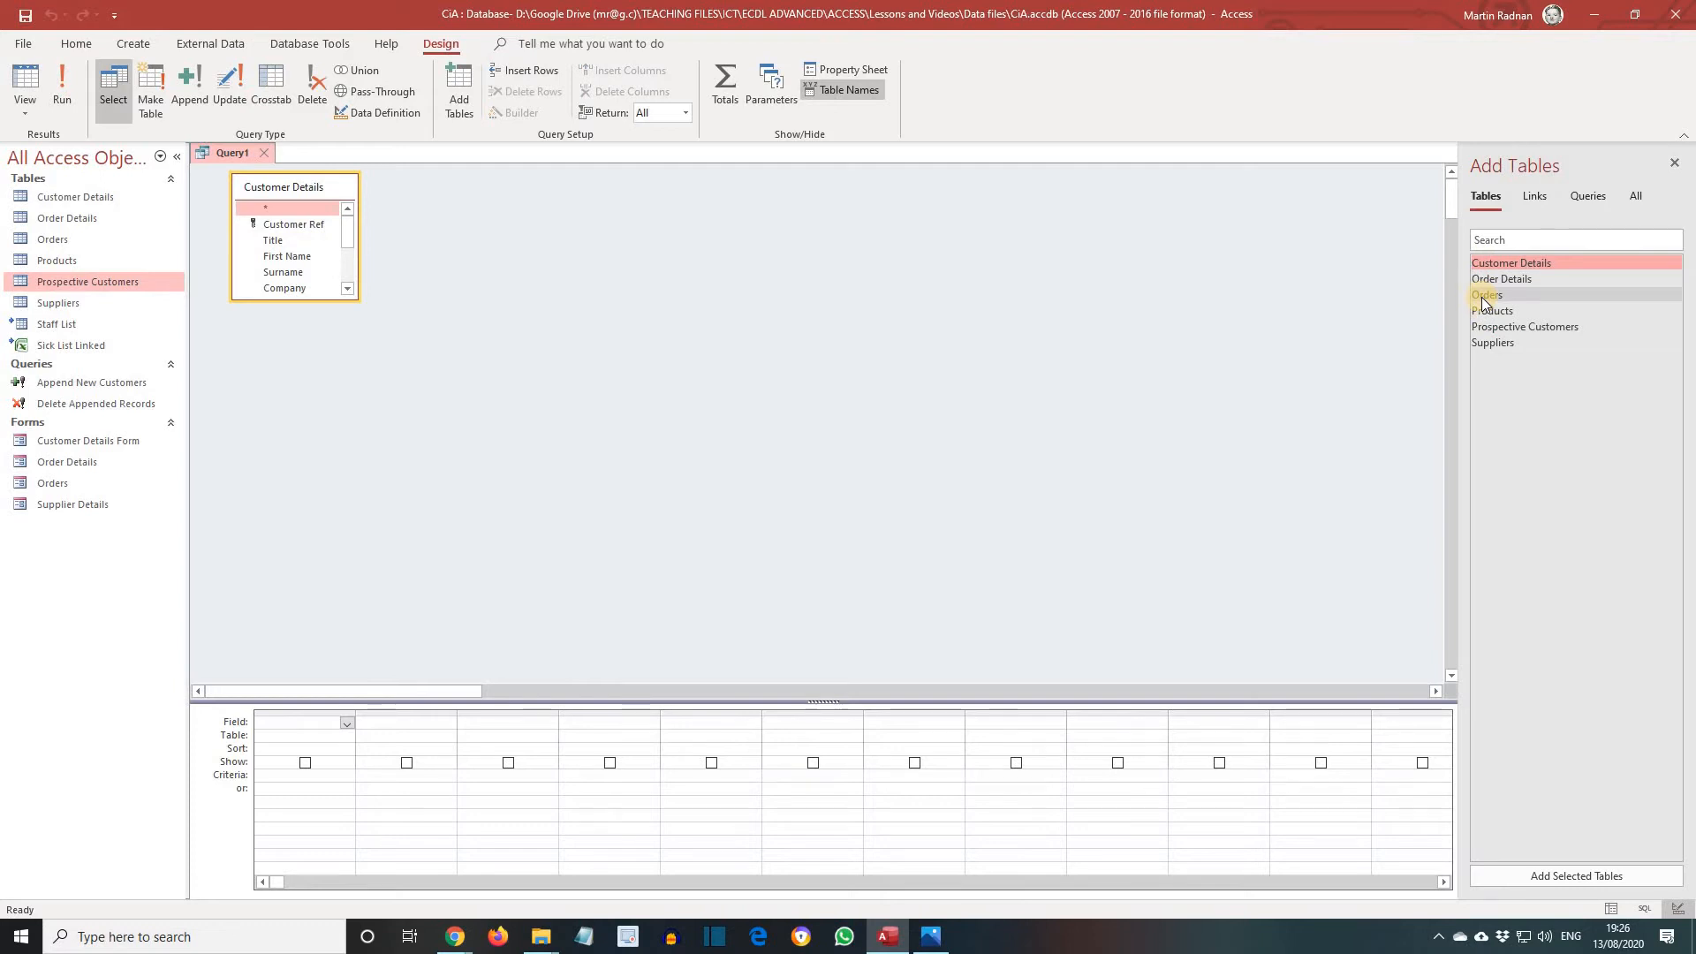
{"action": "double_click", "coordinate": [1482, 296]}
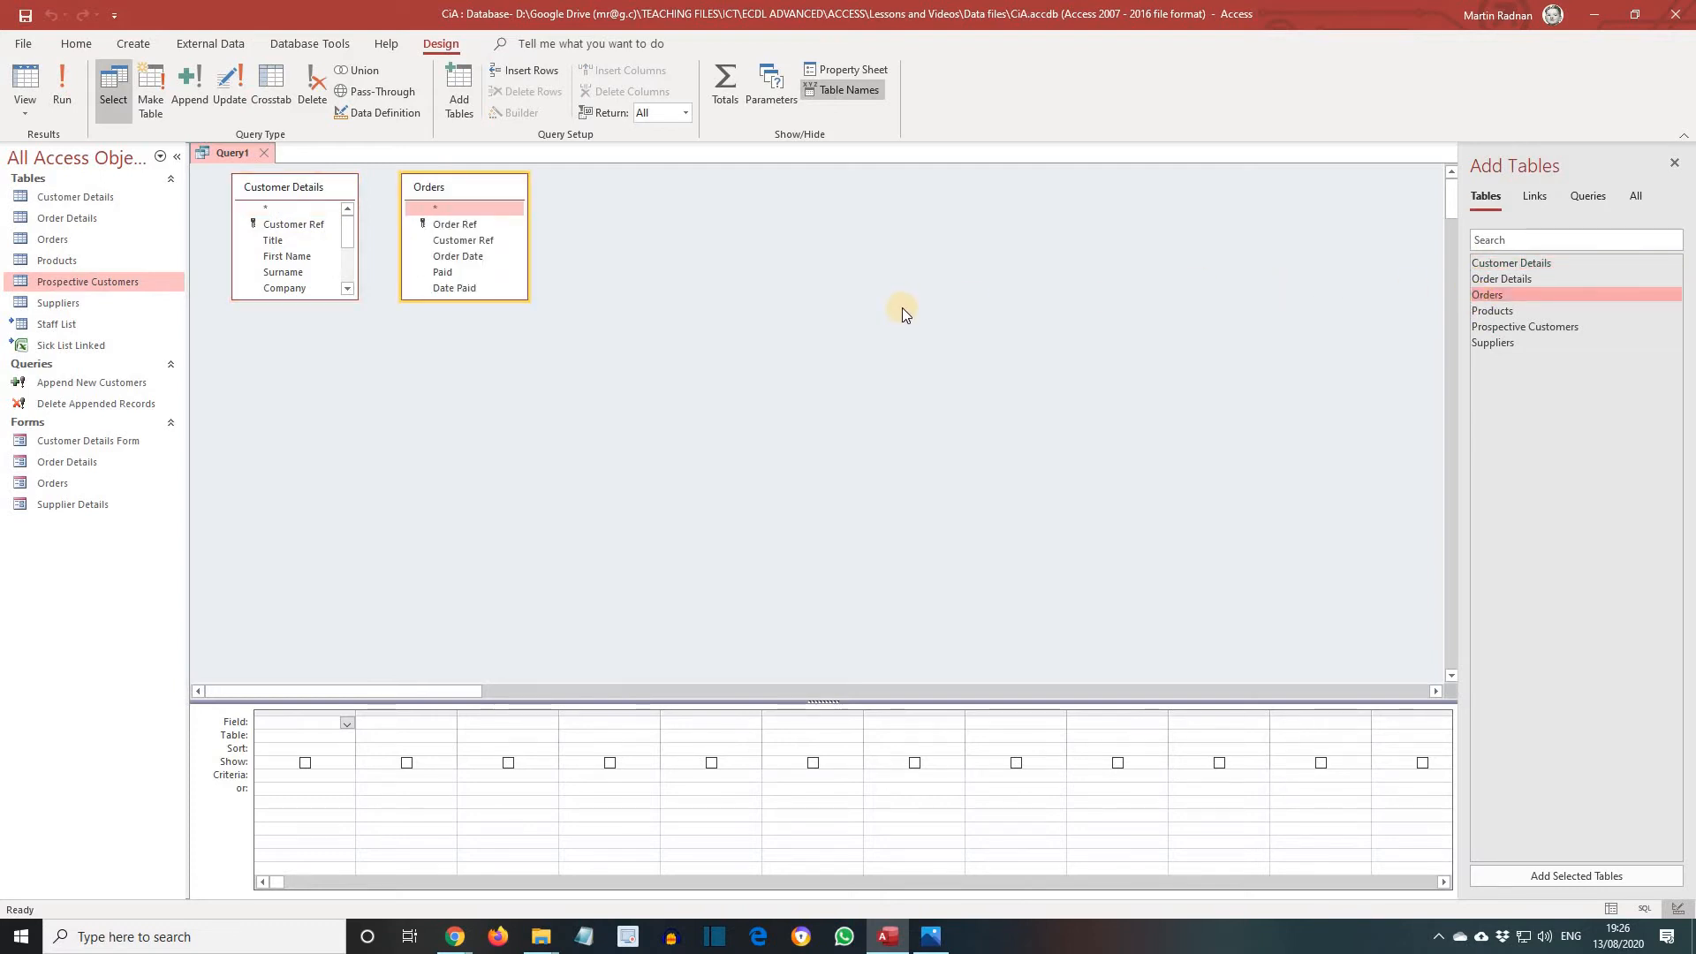
Step: Convert the query to a make-table query that creates a table named Unpaid Orders in the current database
{"action": "left_click", "coordinate": [150, 113]}
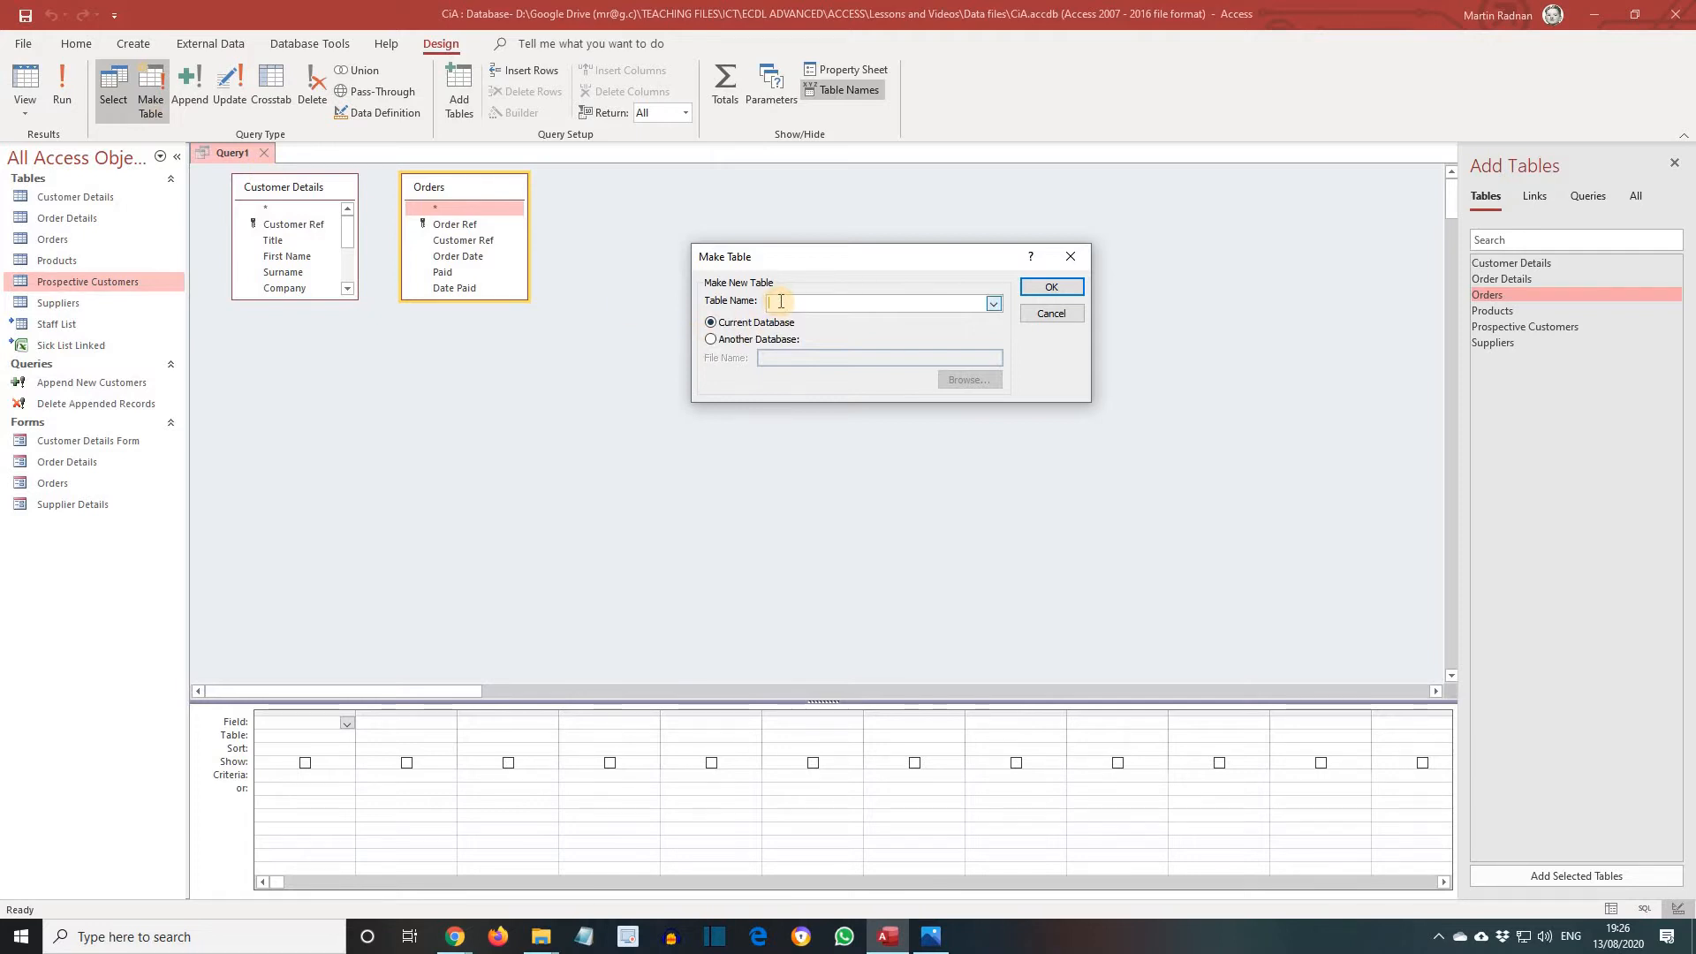
{"action": "type", "text": "Unpaid Orders"}
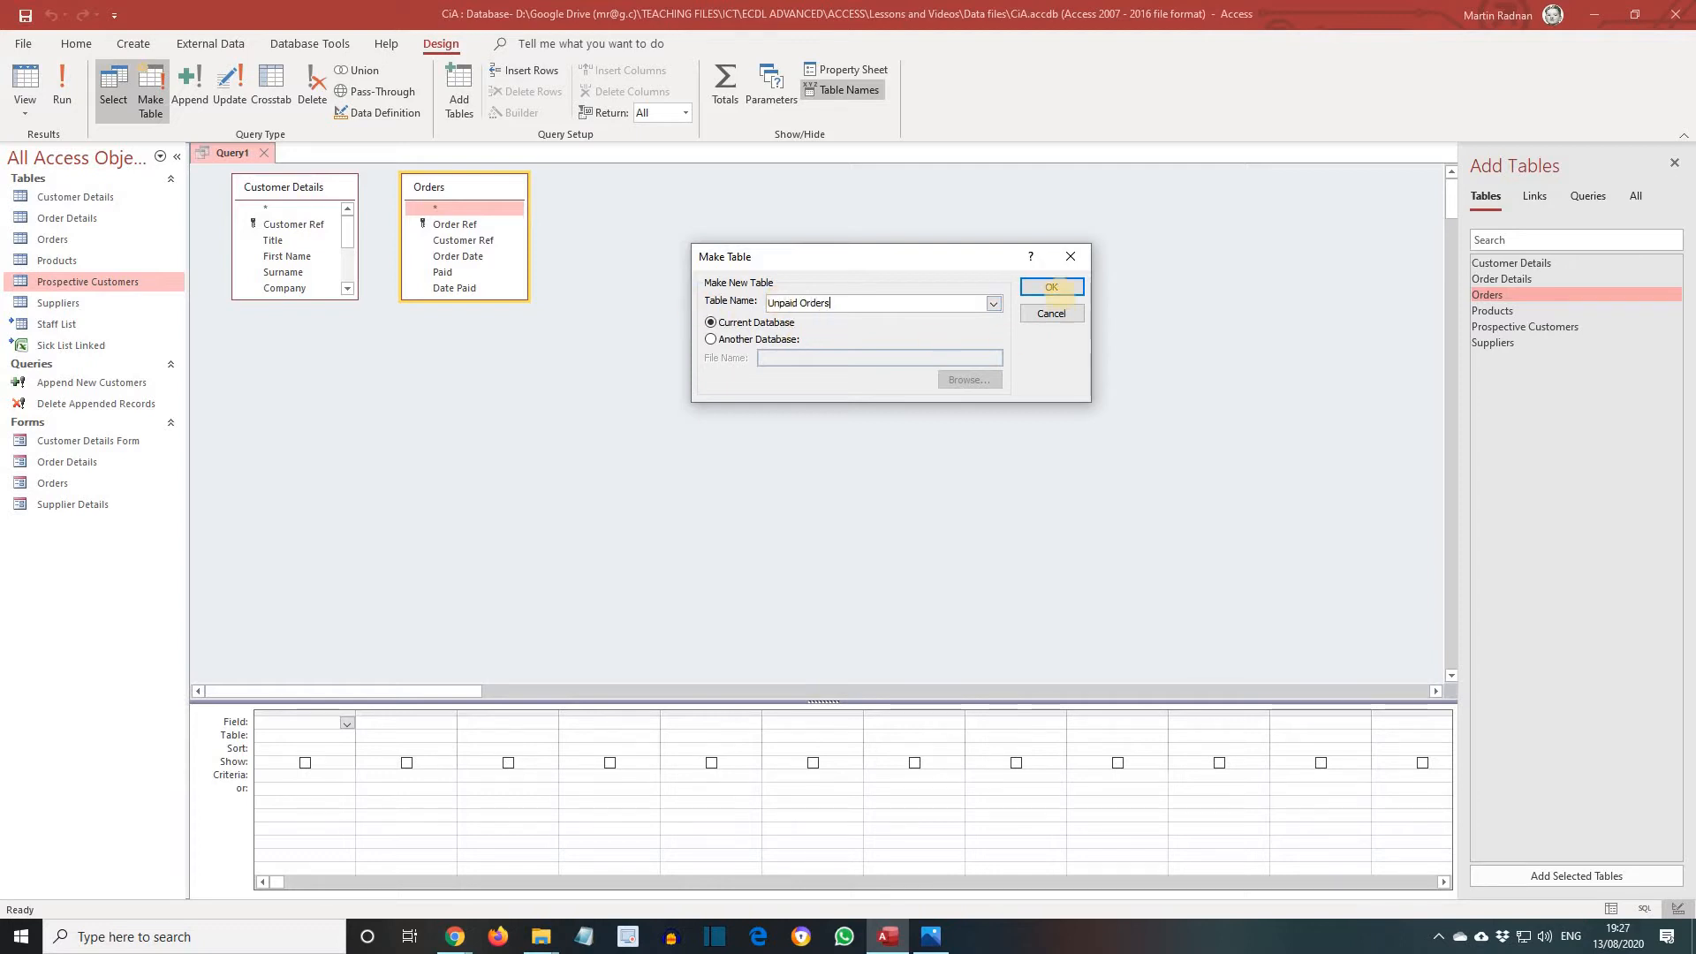
{"action": "left_click", "coordinate": [1051, 287]}
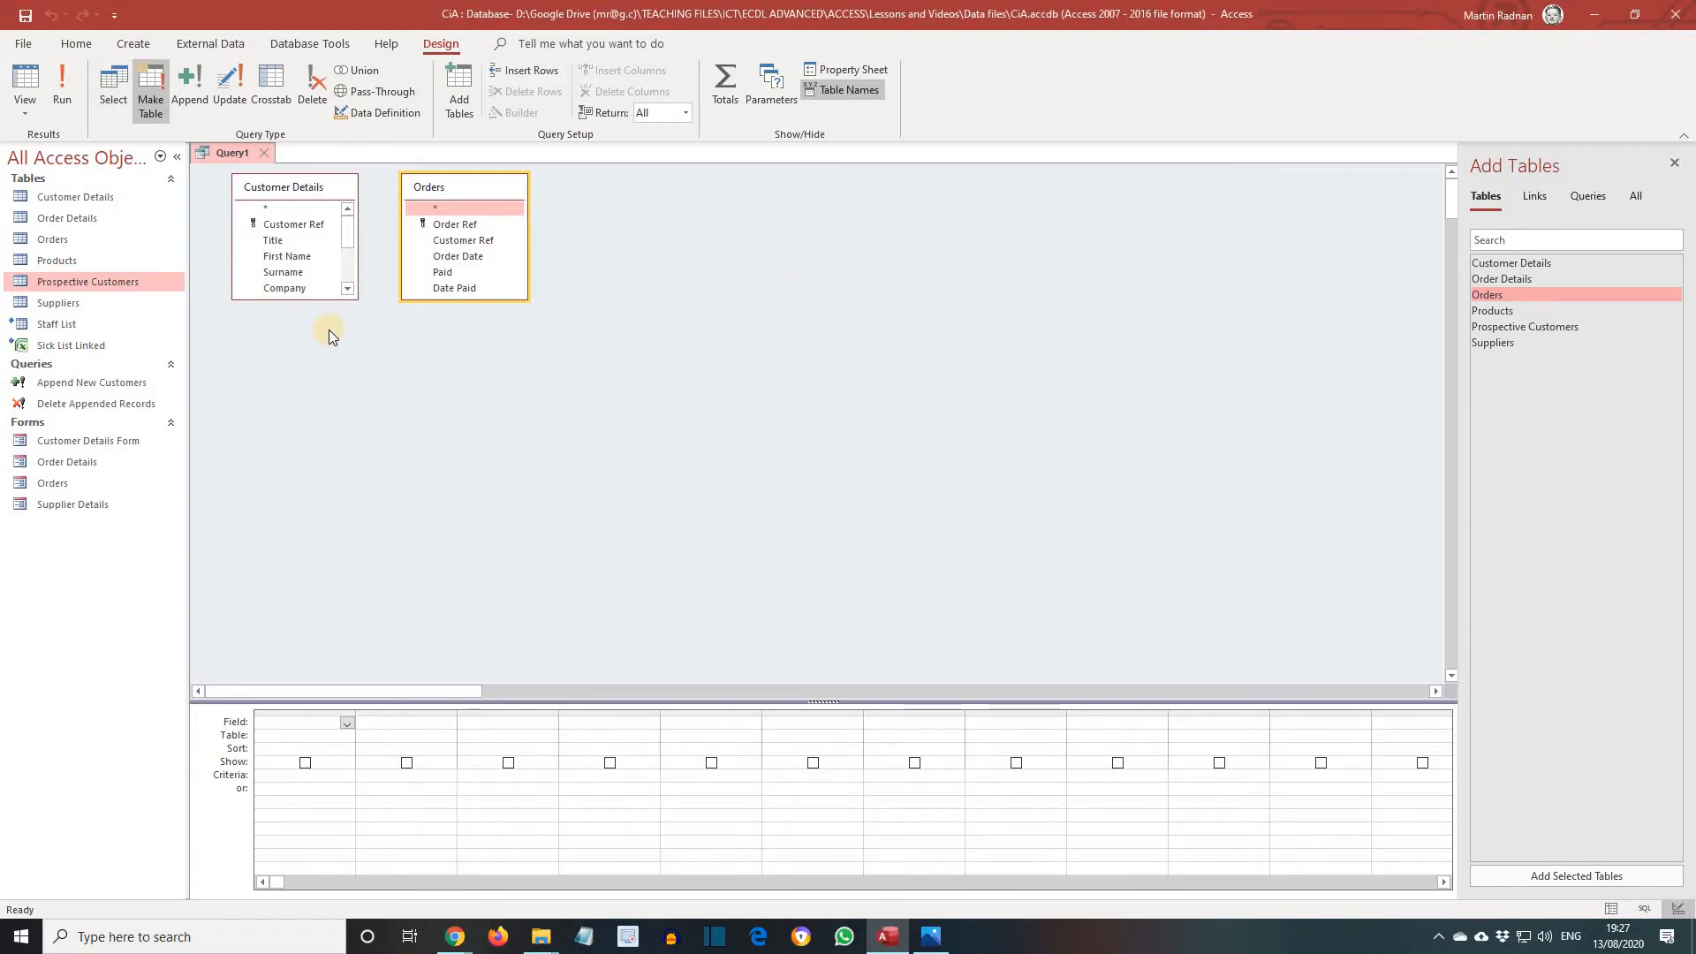
Step: Add the Title, First Name, Surname, Company and Telephone fields from Customer Details to the query grid
{"action": "double_click", "coordinate": [284, 239]}
{"action": "double_click", "coordinate": [291, 258]}
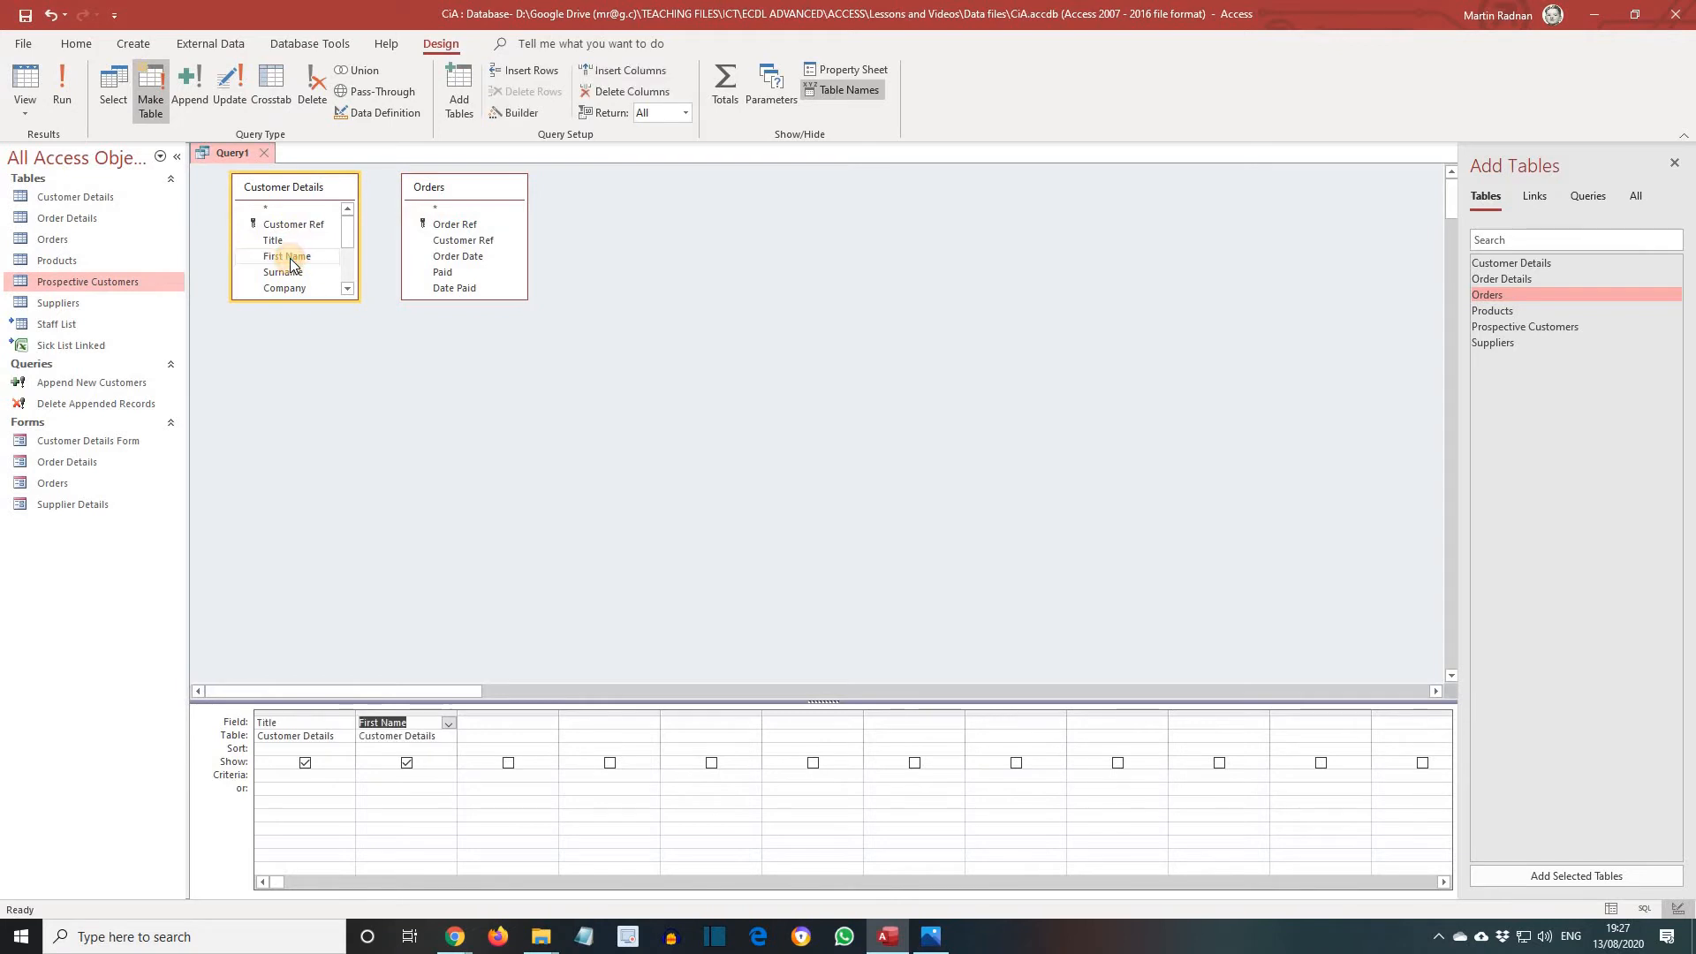
{"action": "double_click", "coordinate": [289, 273]}
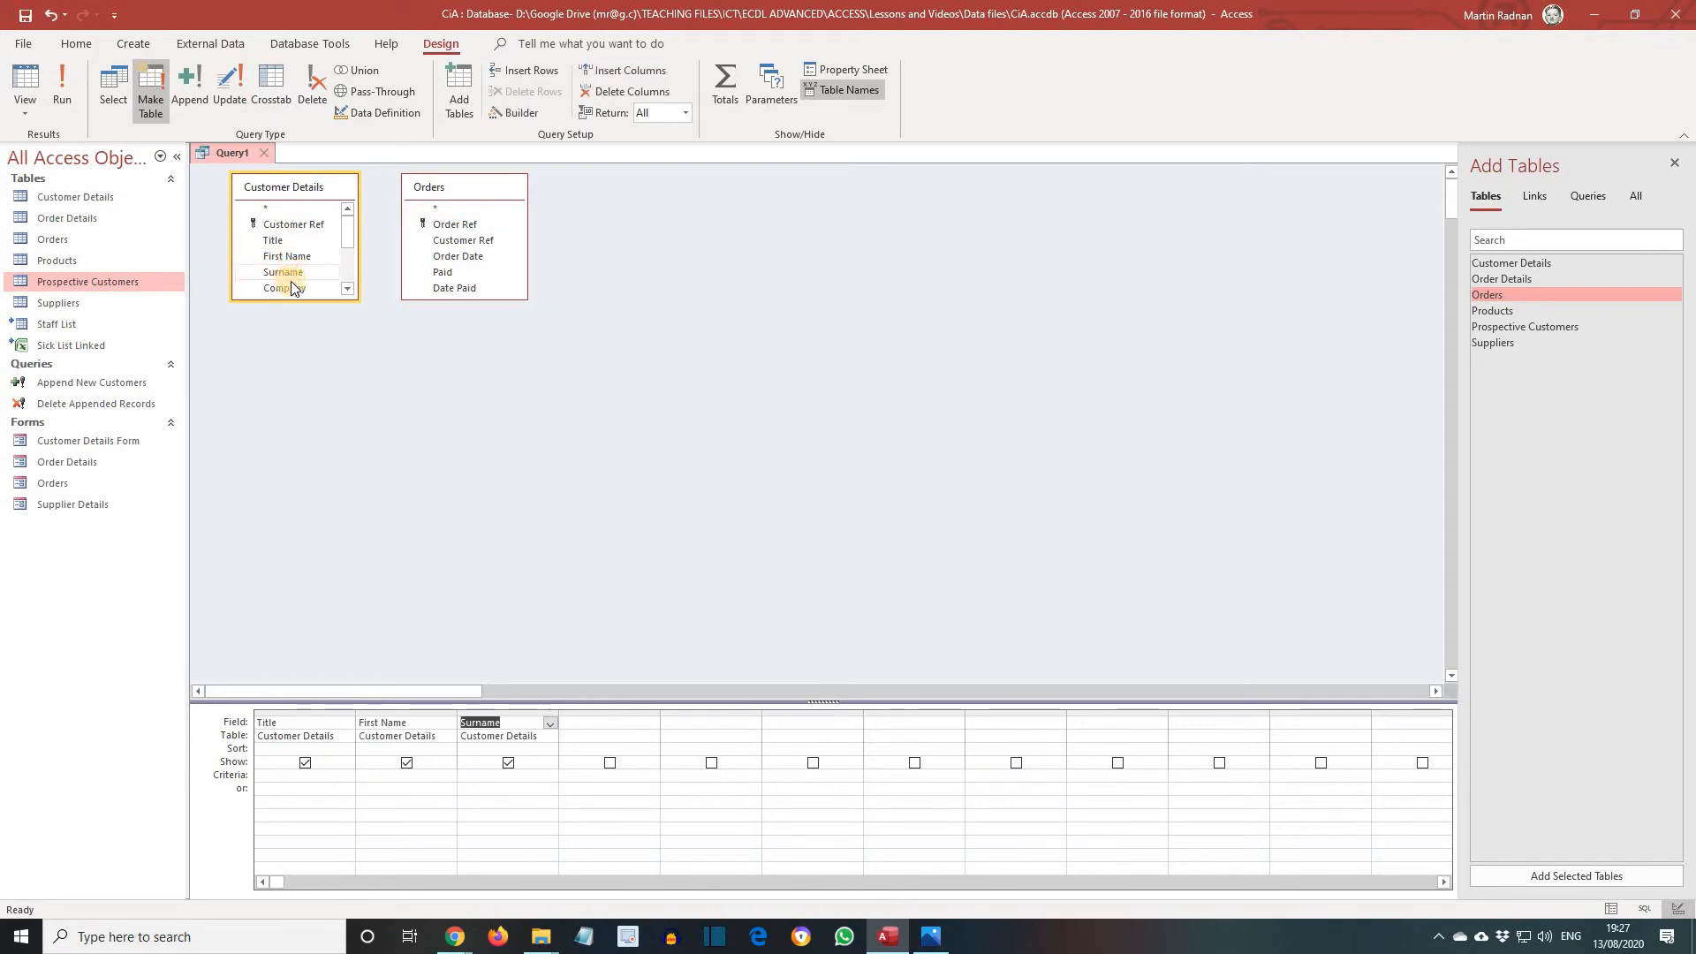
{"action": "double_click", "coordinate": [292, 288]}
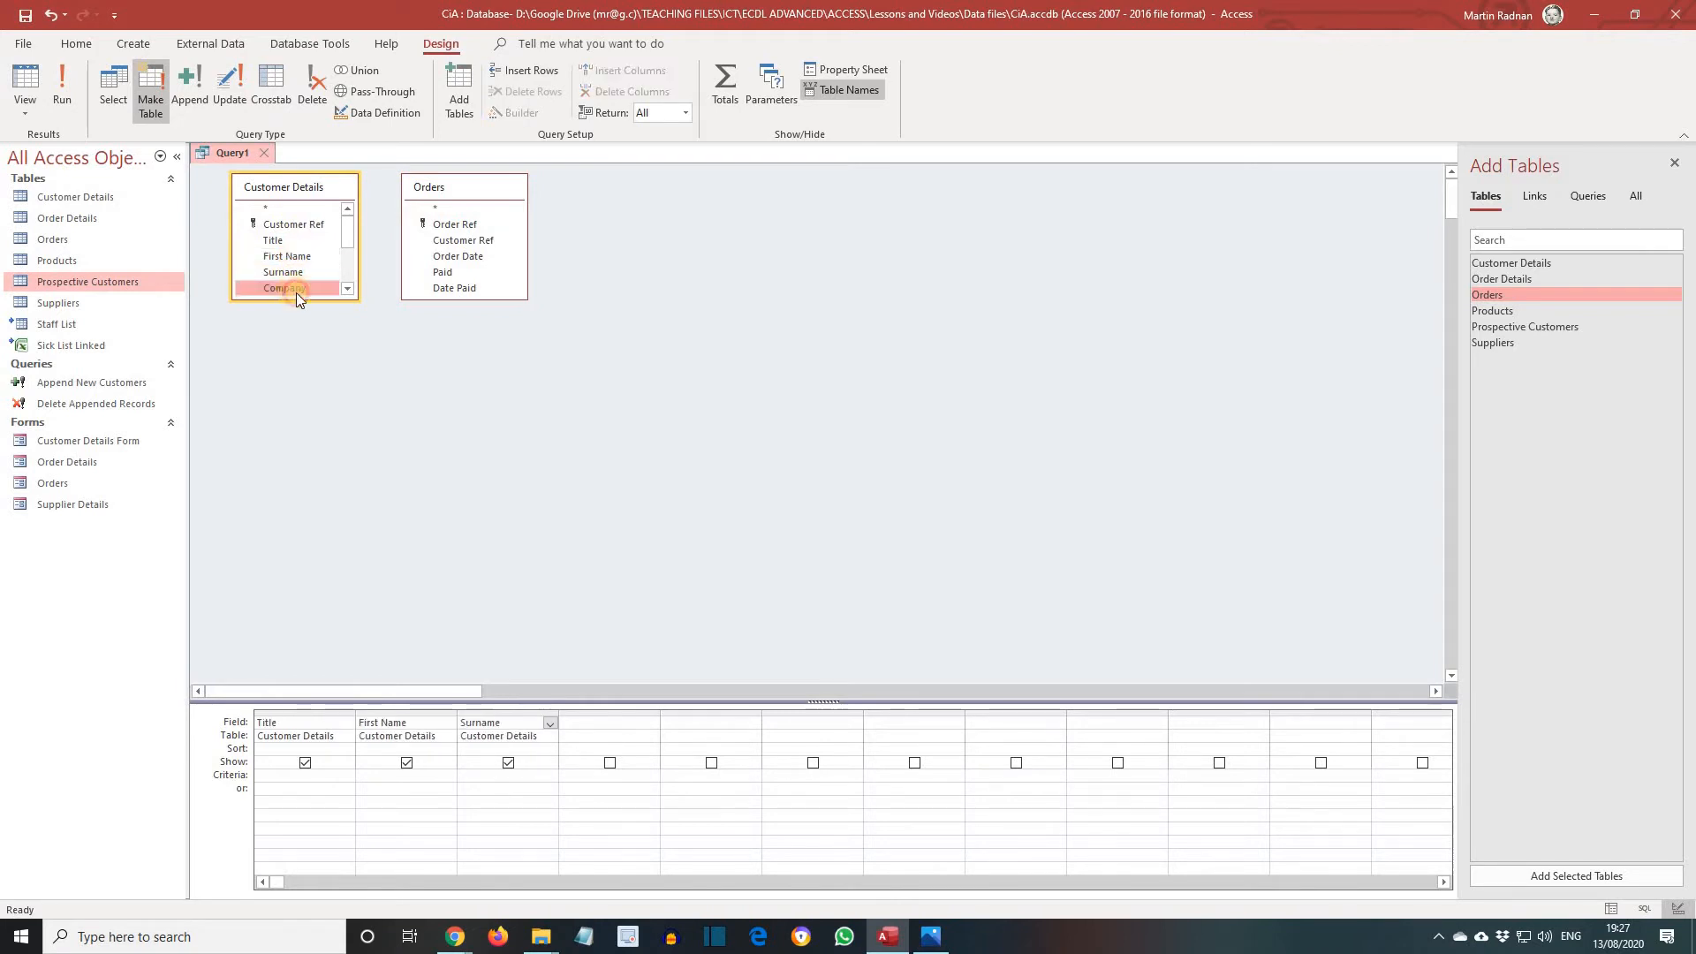
{"action": "left_click", "coordinate": [347, 290]}
{"action": "left_click", "coordinate": [348, 290]}
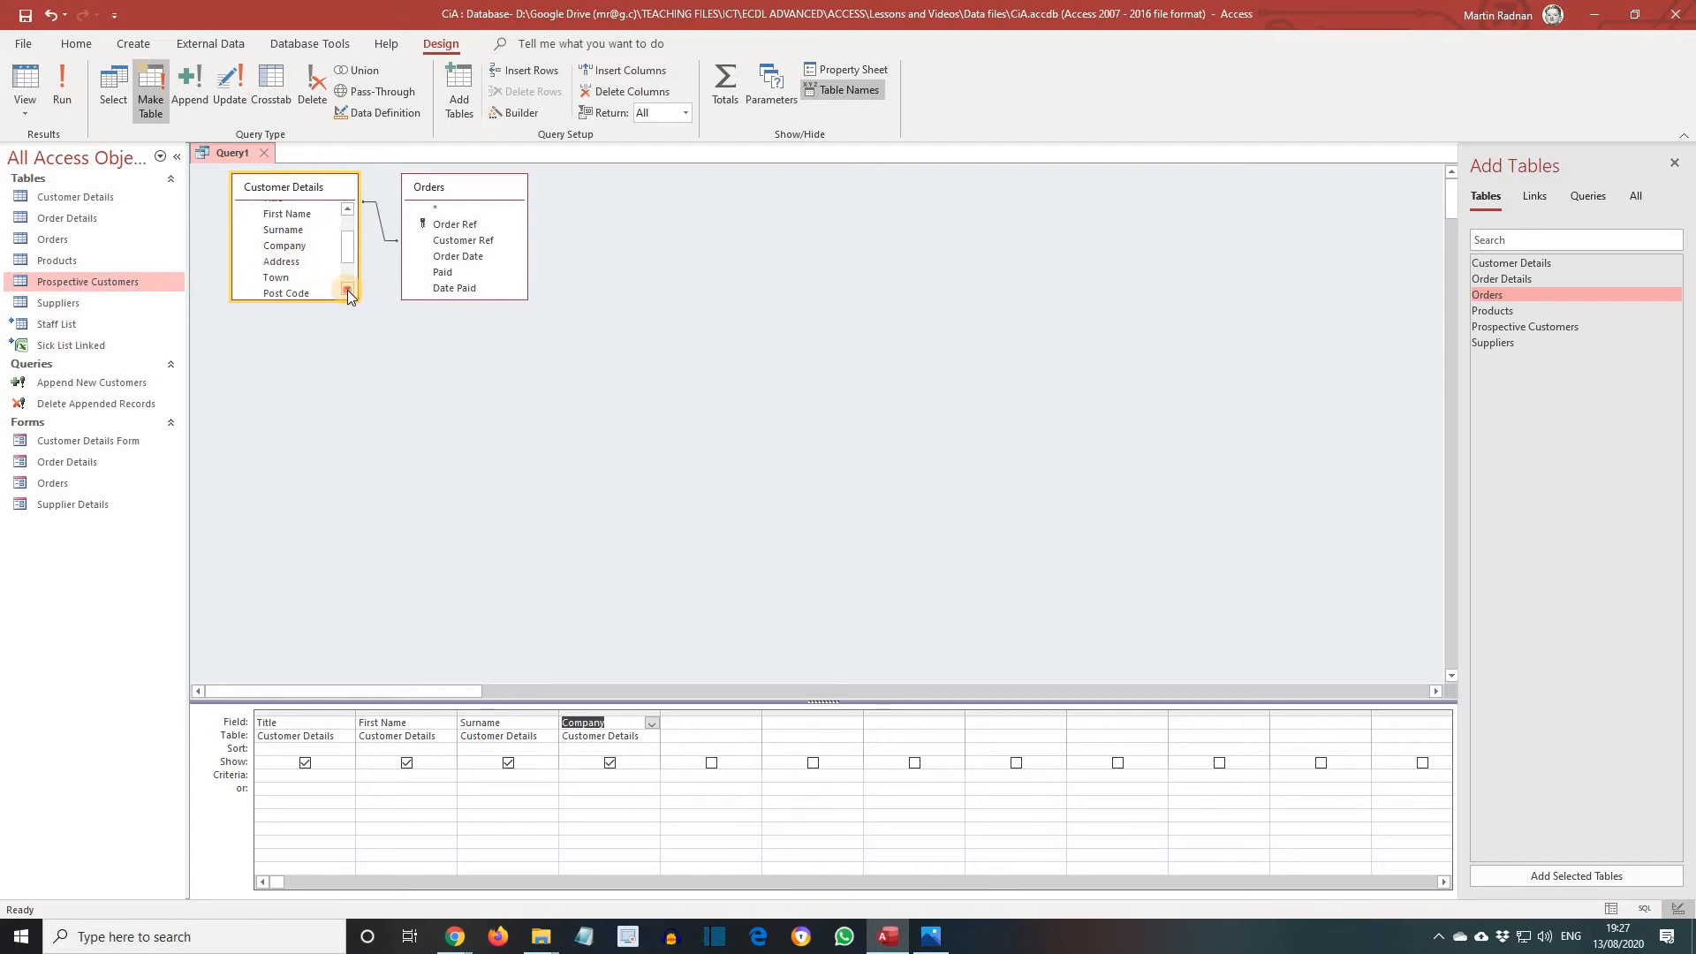
{"action": "left_click", "coordinate": [347, 290]}
{"action": "left_click", "coordinate": [347, 289]}
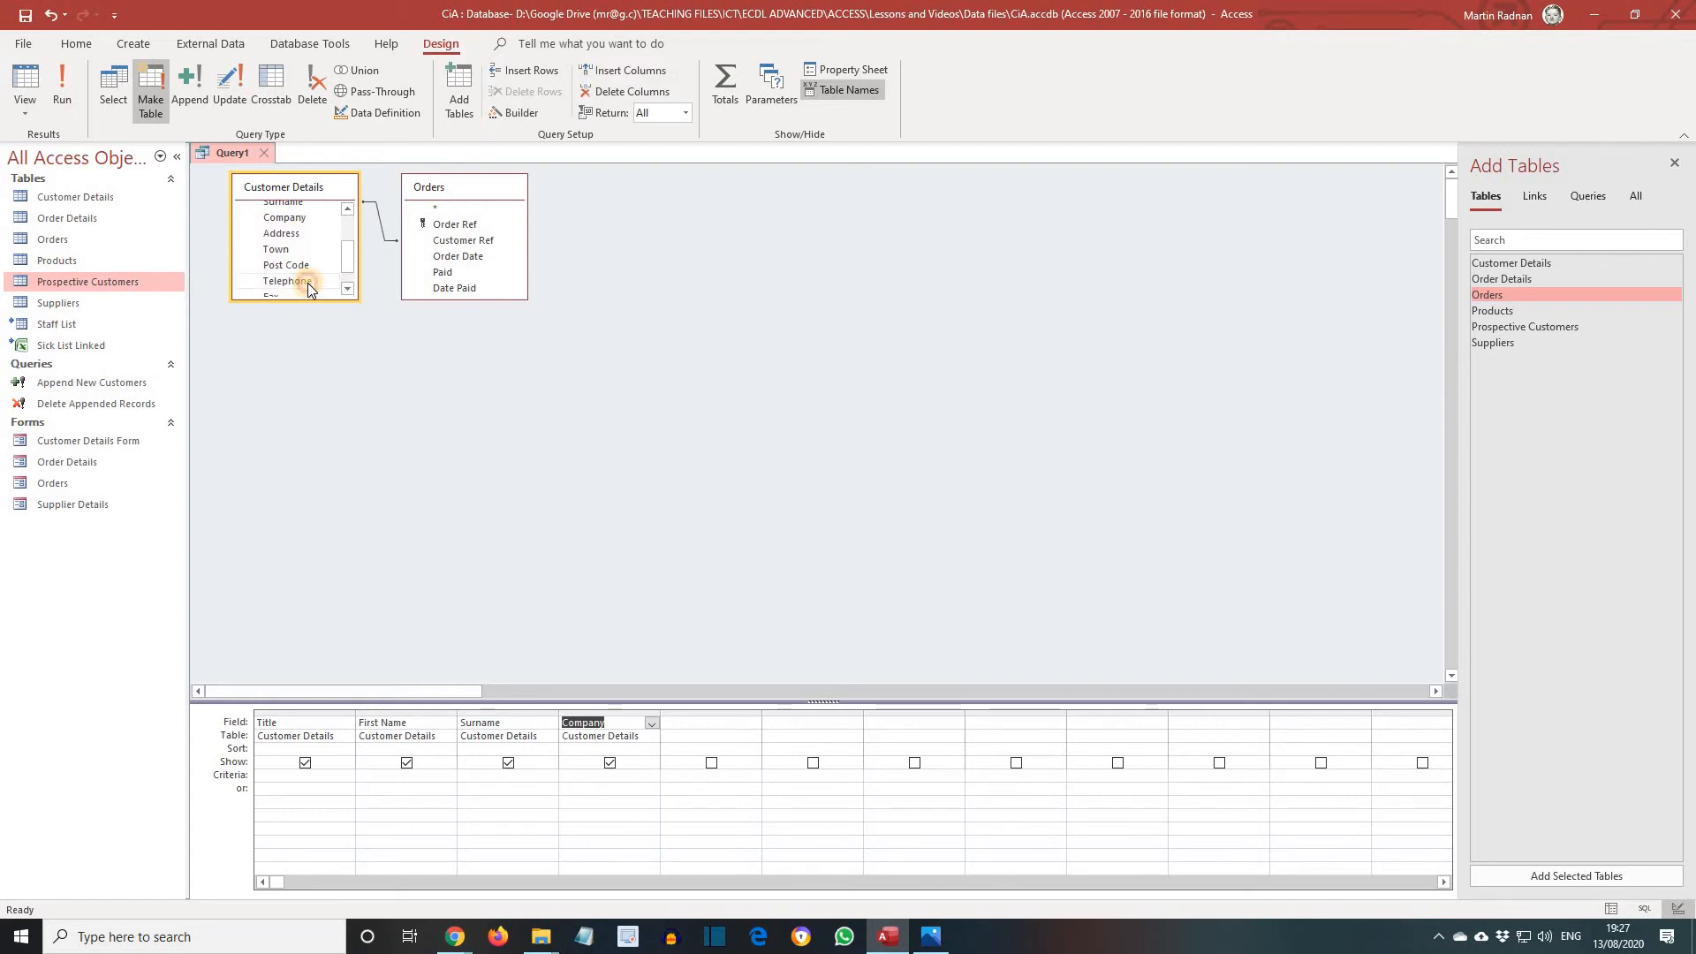
{"action": "double_click", "coordinate": [307, 283]}
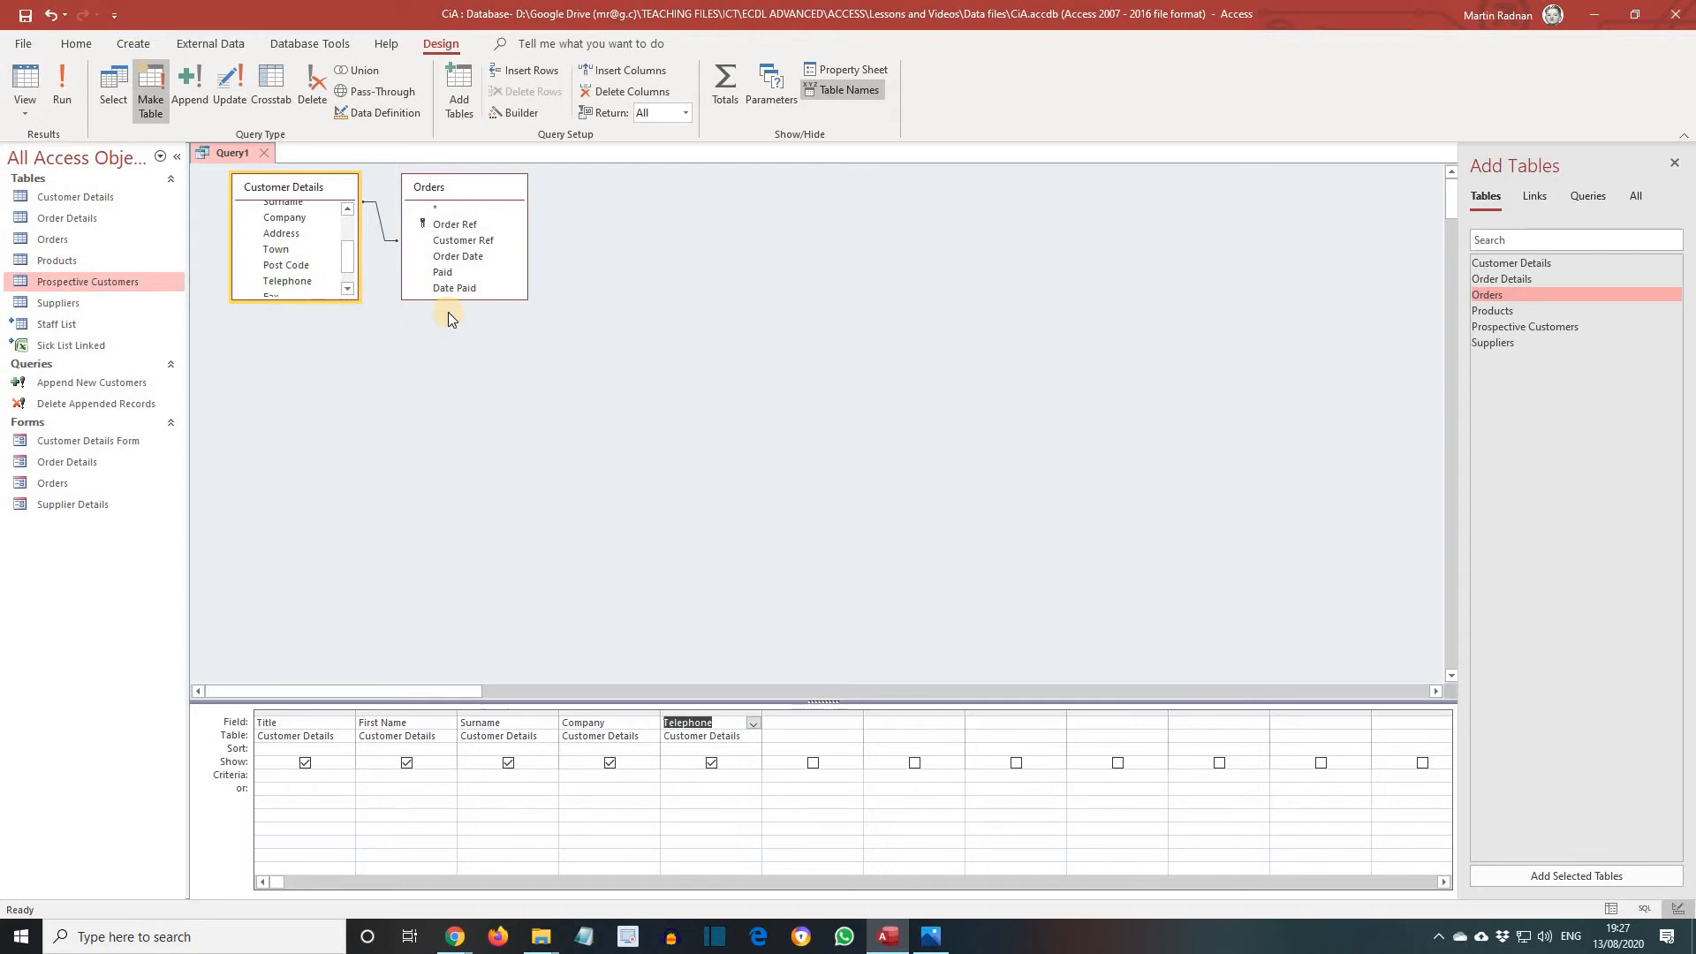
Step: Add the Order Ref, Order Date and Paid fields from the Orders table to the query grid
{"action": "double_click", "coordinate": [472, 226]}
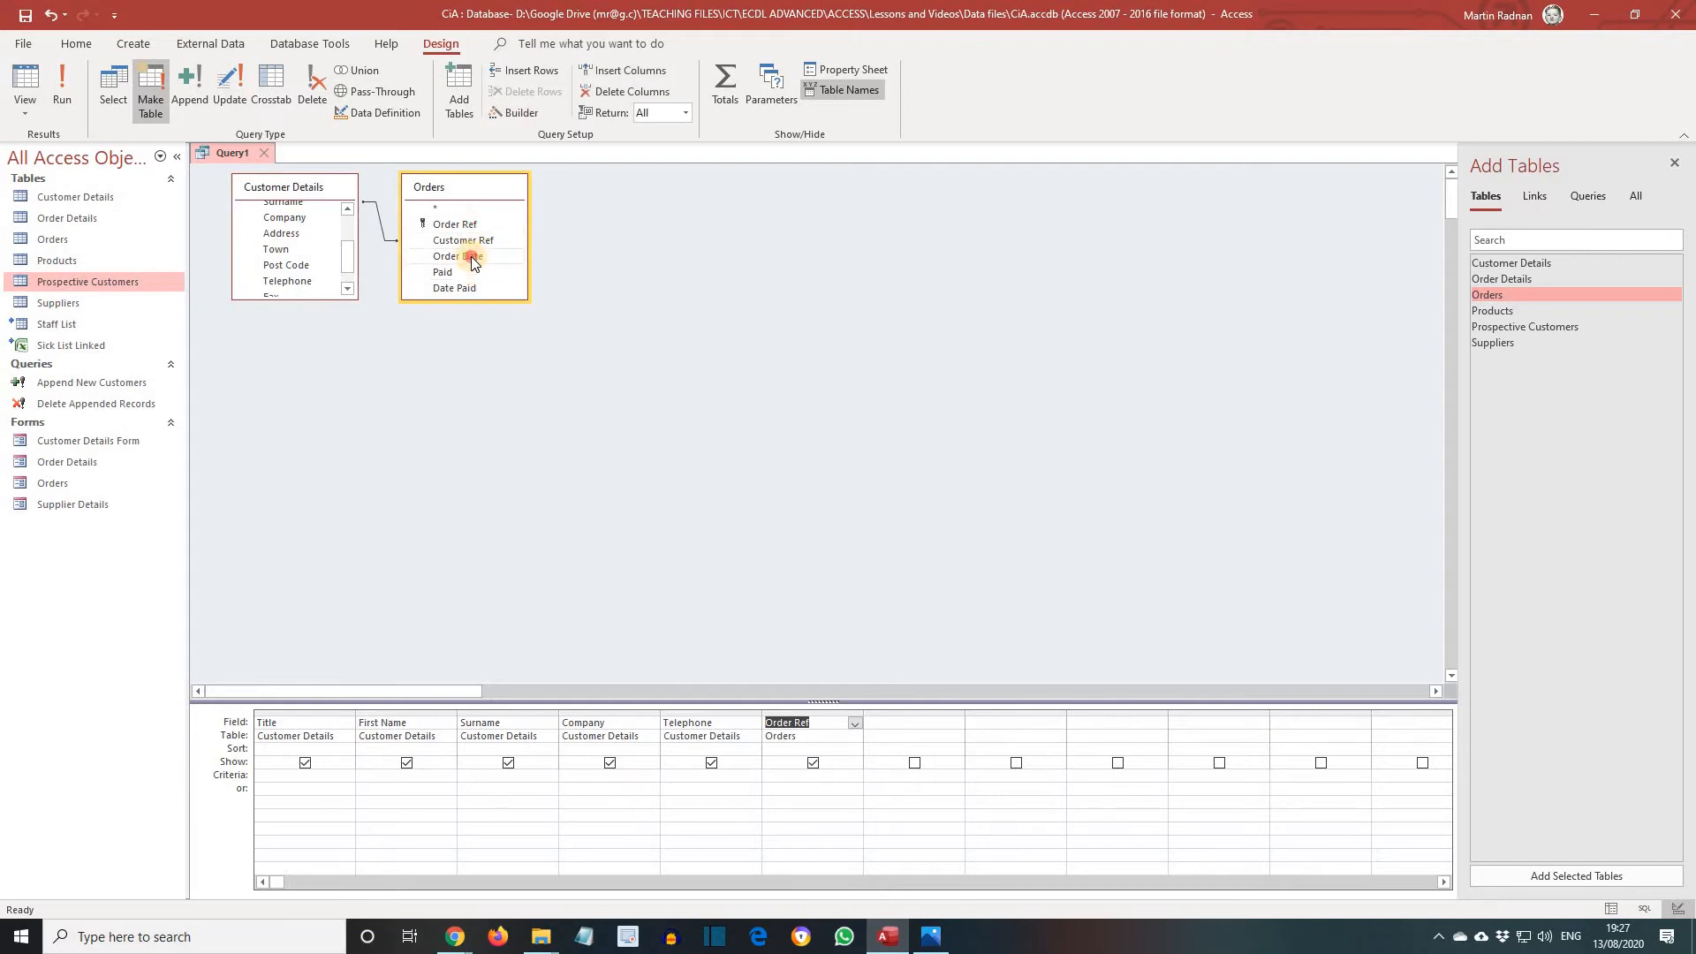
{"action": "double_click", "coordinate": [472, 258]}
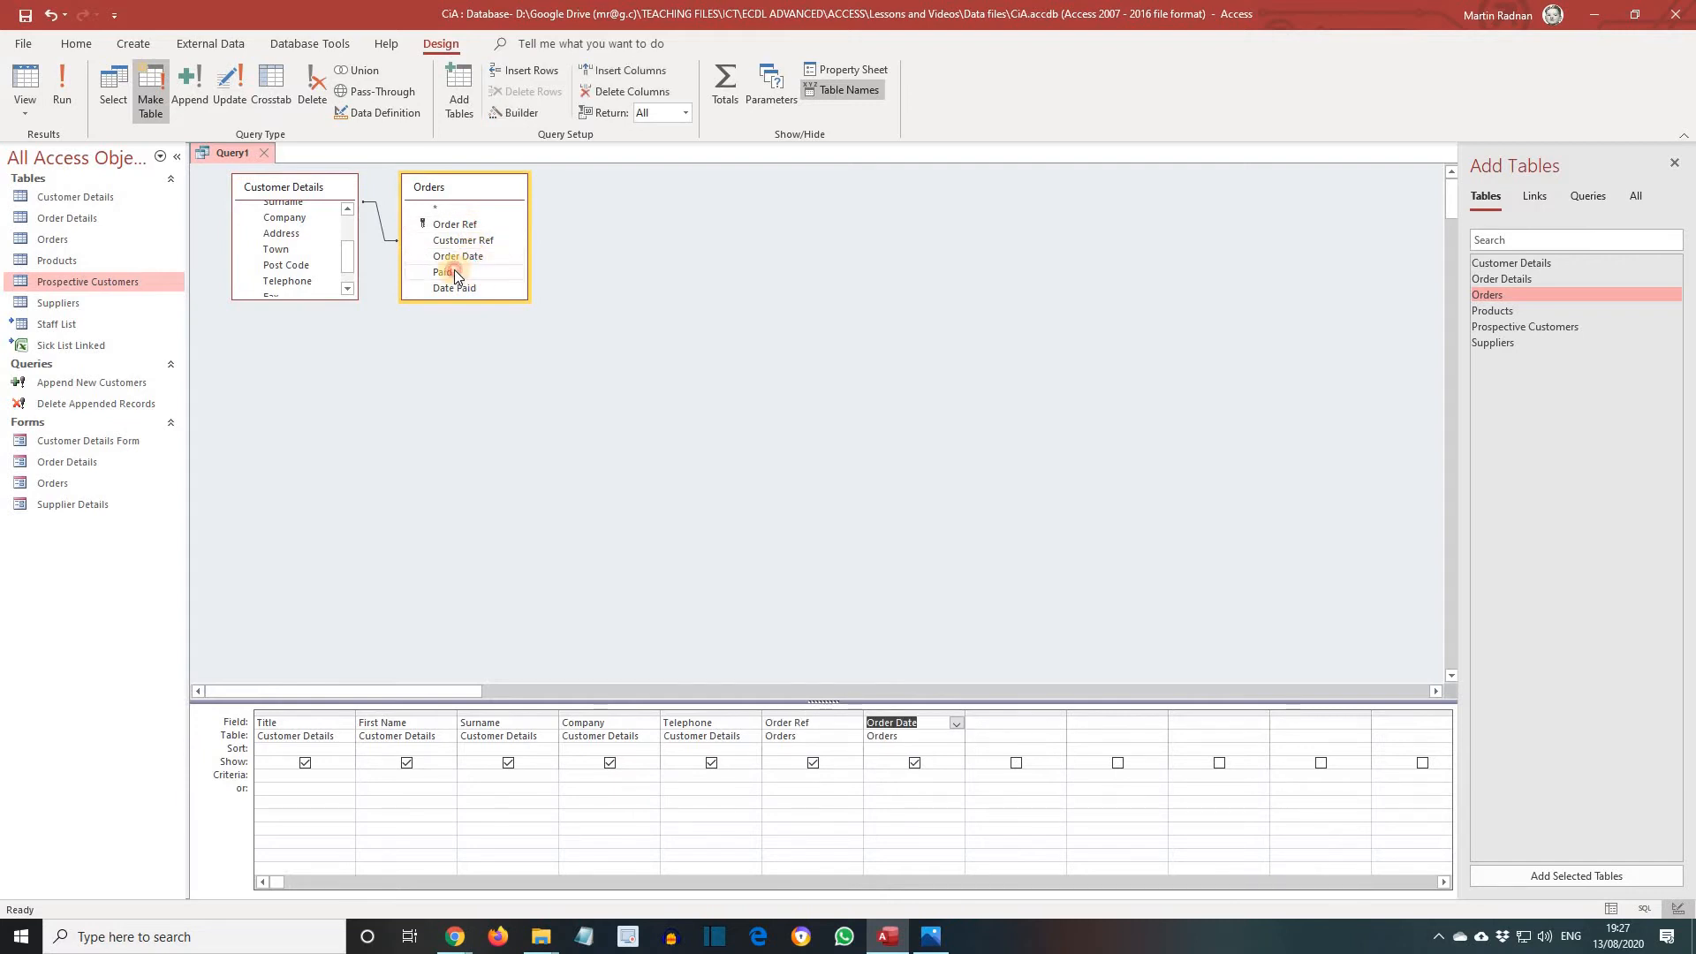
{"action": "double_click", "coordinate": [456, 272]}
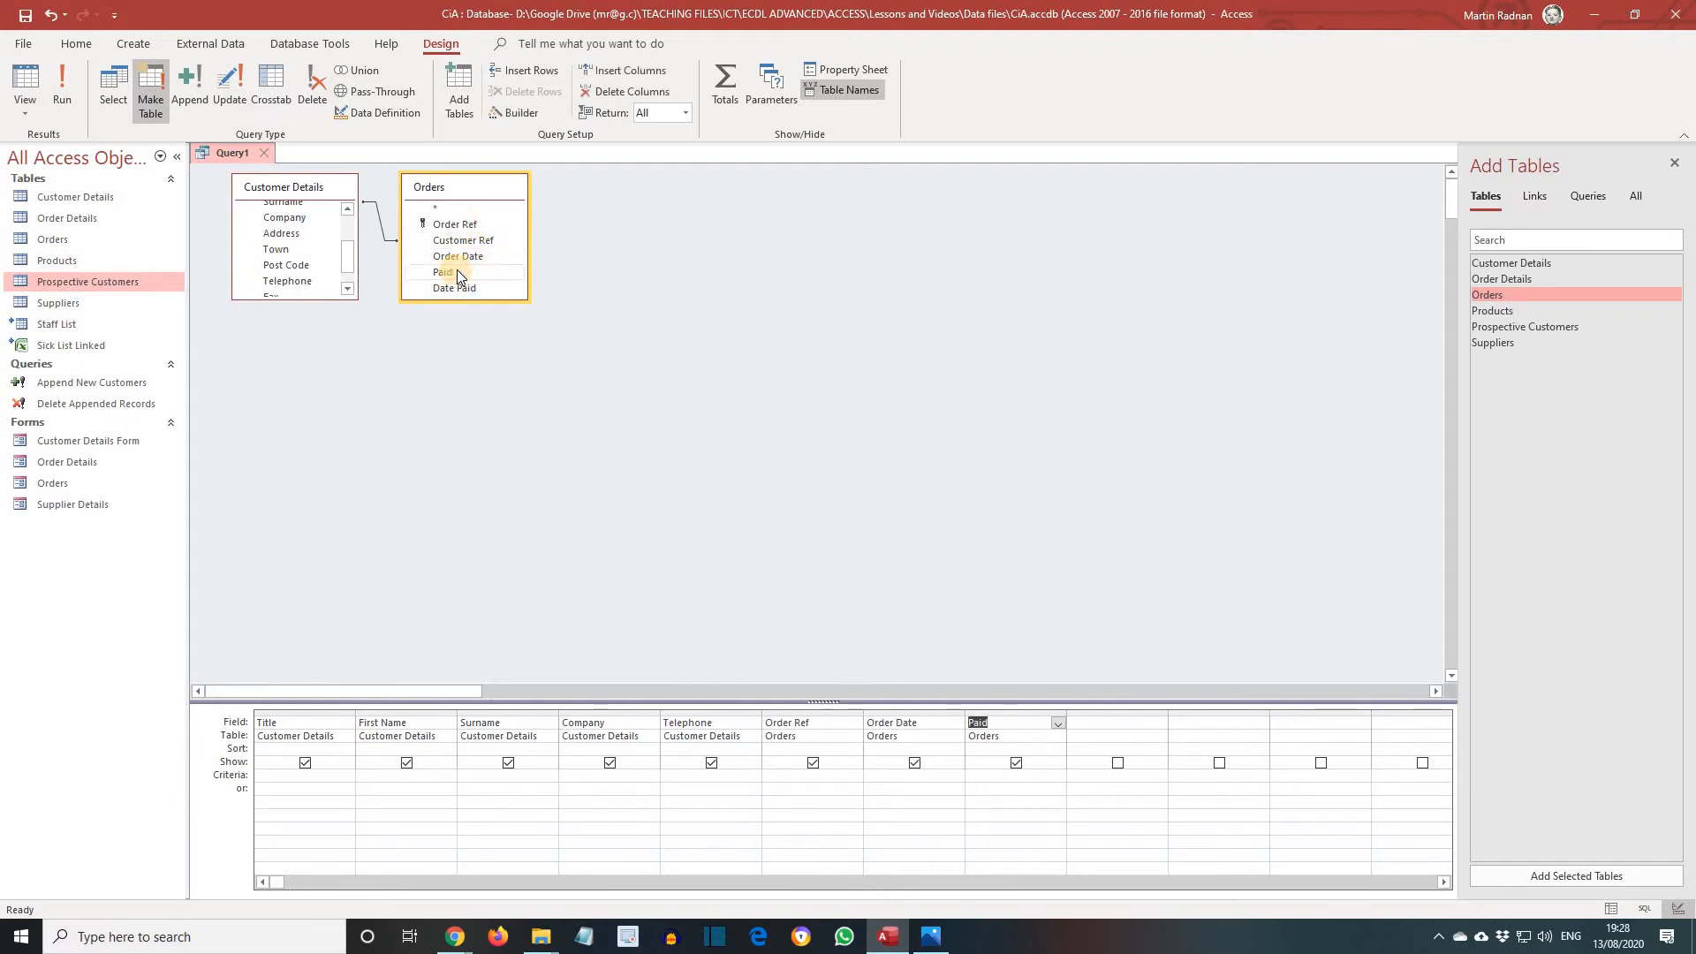
Step: Set the Paid field's criterion to No and exclude that field from the query output
{"action": "left_click", "coordinate": [979, 777]}
{"action": "type", "text": "No"}
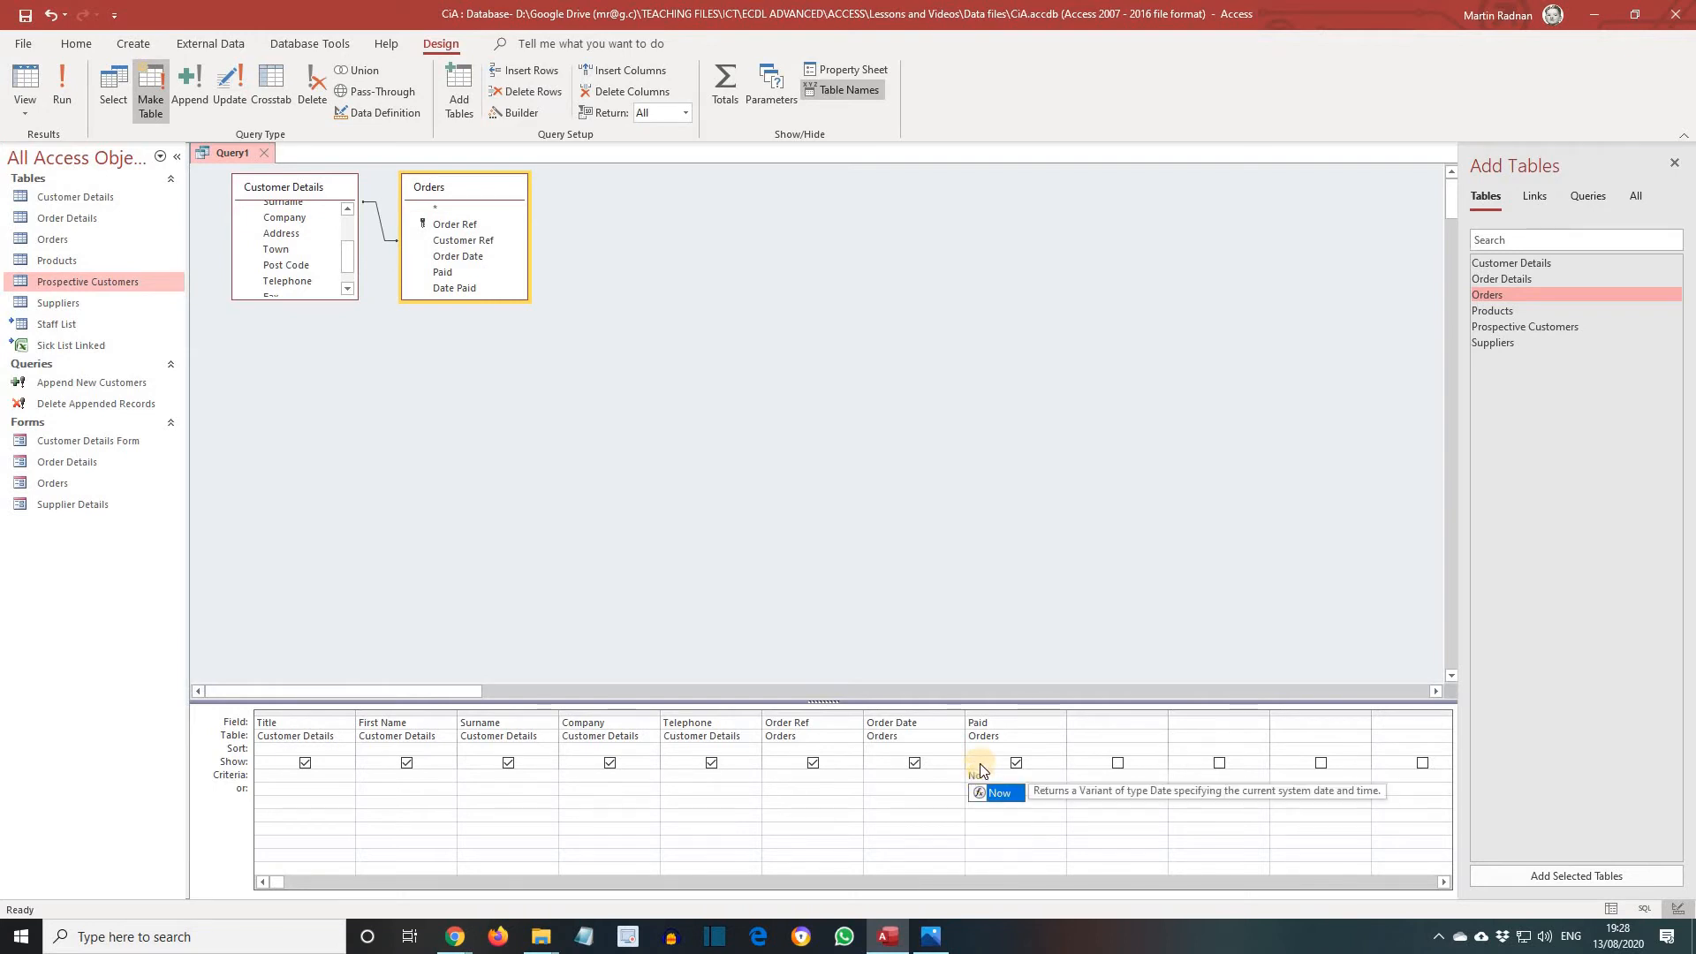
{"action": "left_click", "coordinate": [917, 800]}
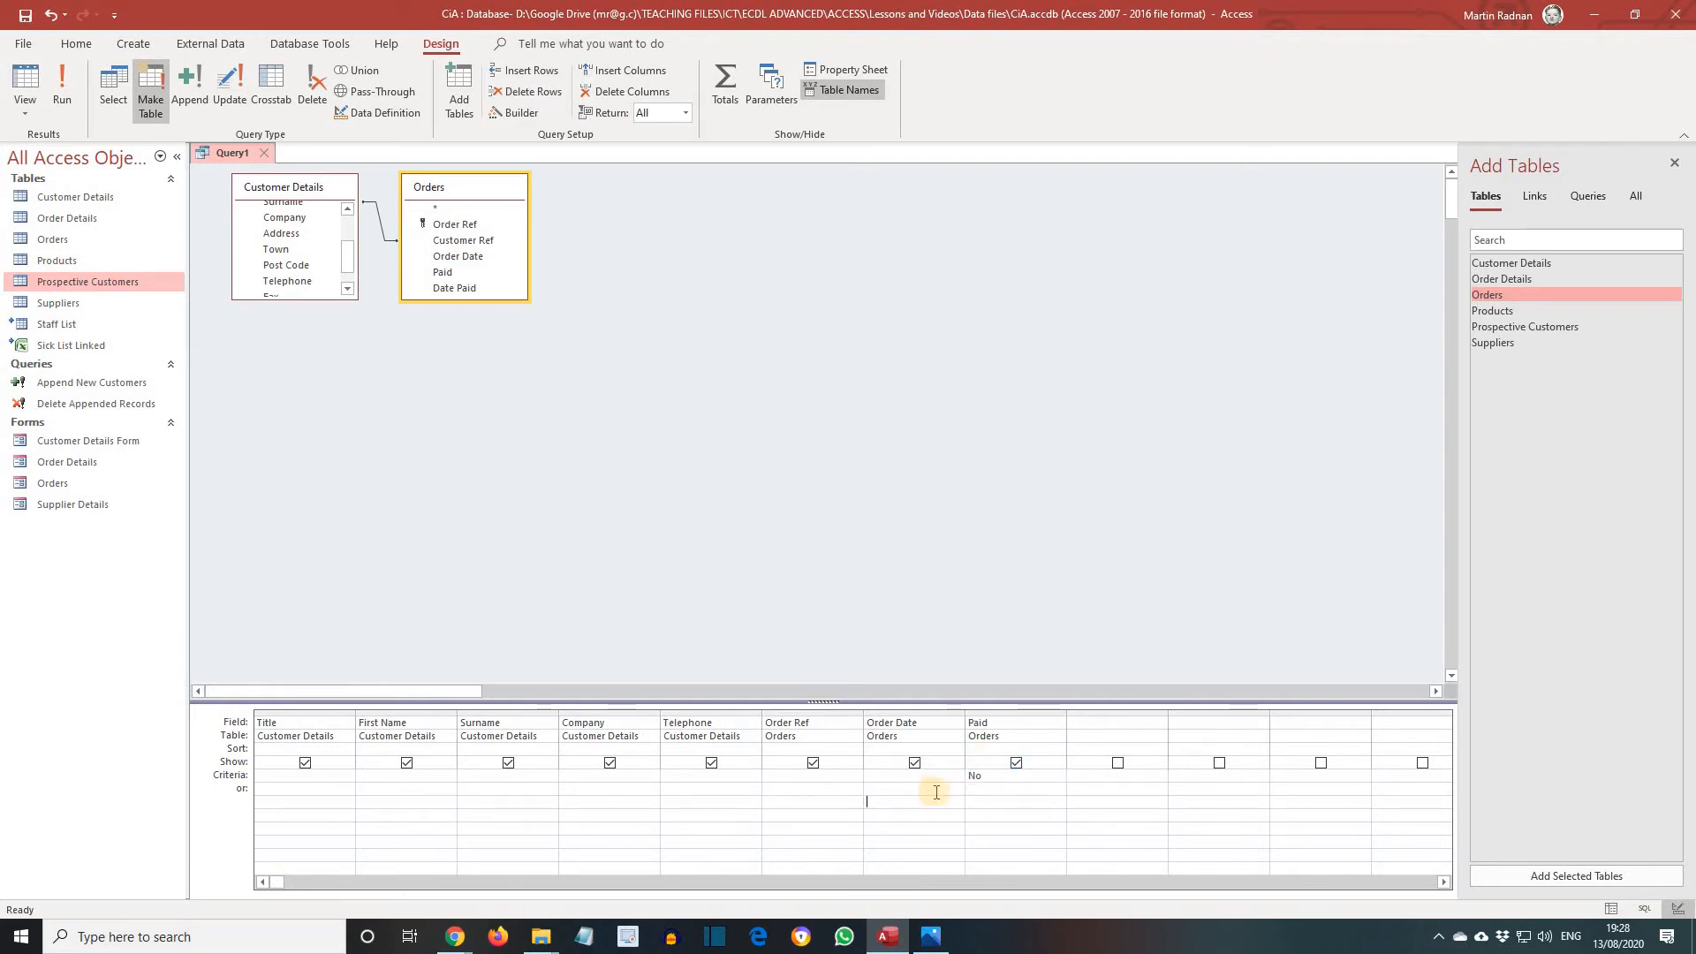
{"action": "left_click", "coordinate": [1016, 763]}
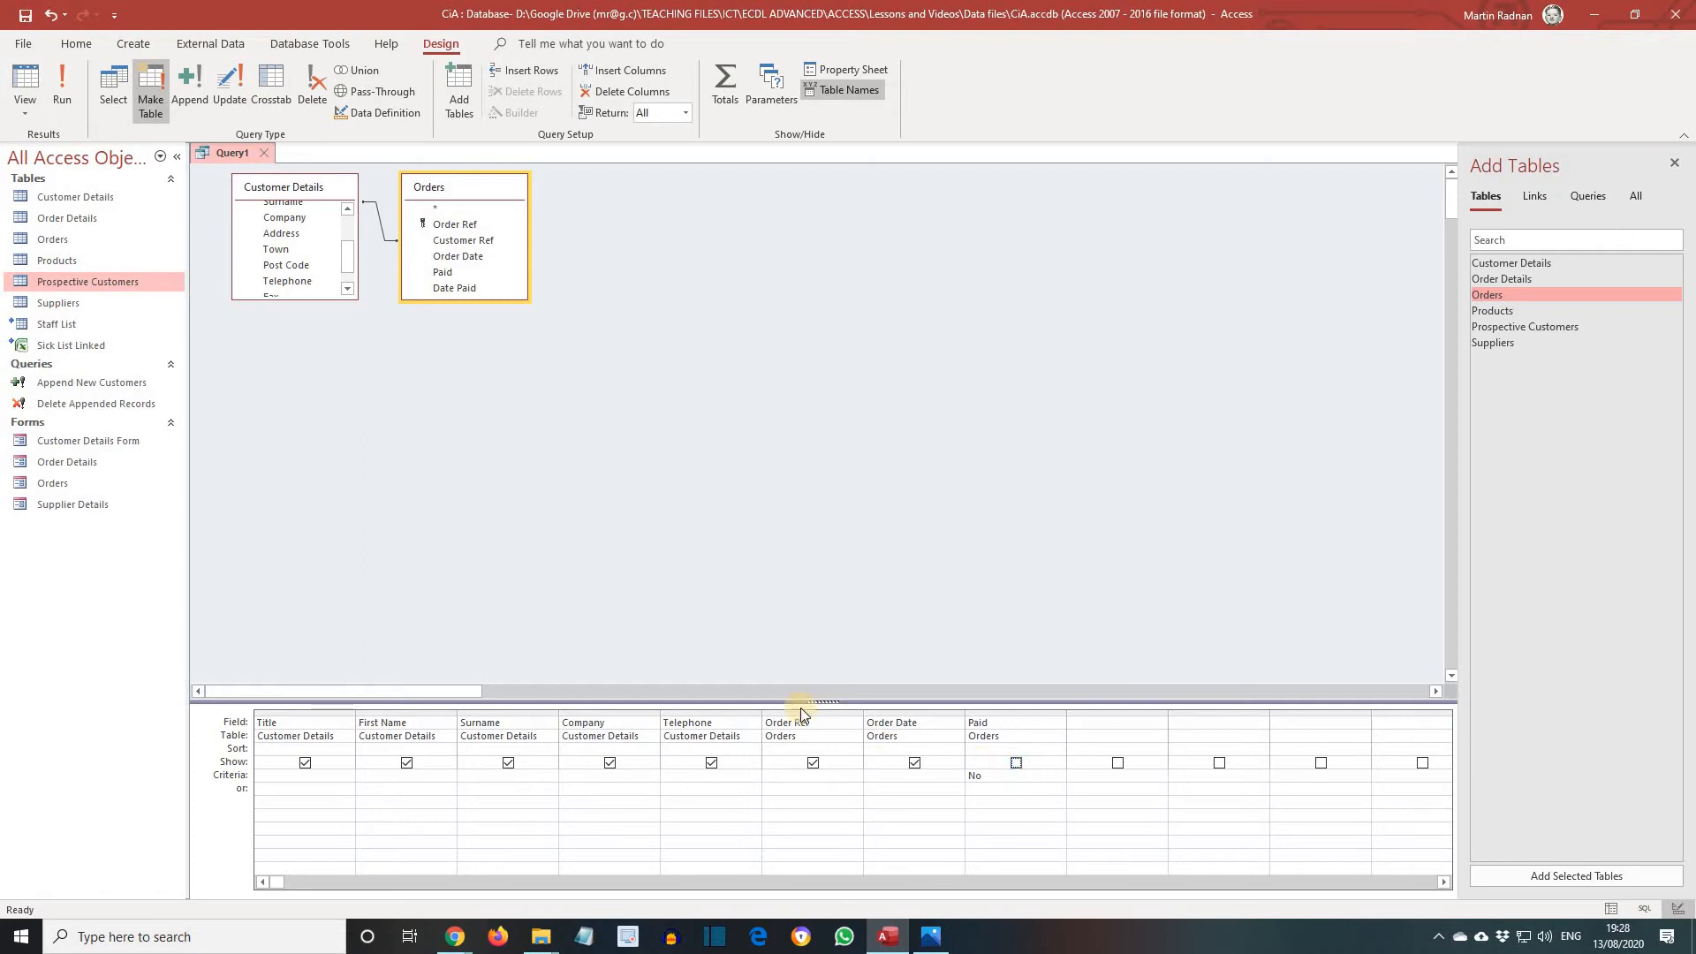
Step: Run the make-table query and accept creating the new table with the selected records
{"action": "left_click", "coordinate": [64, 93]}
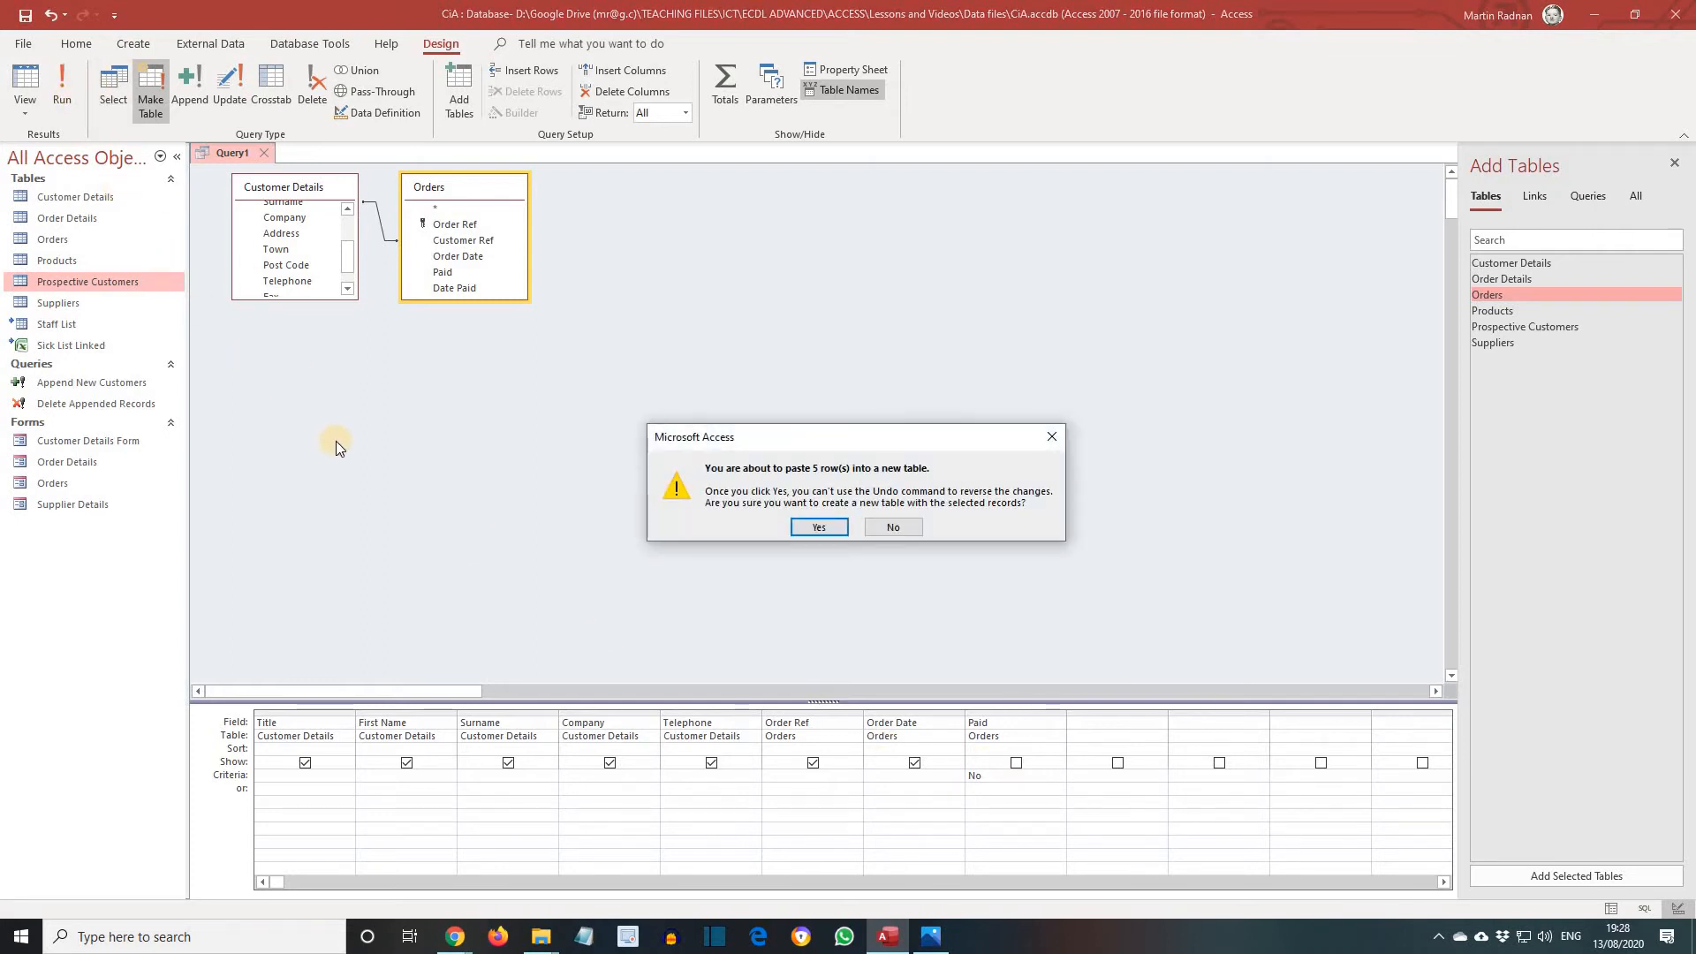
{"action": "left_click", "coordinate": [819, 527]}
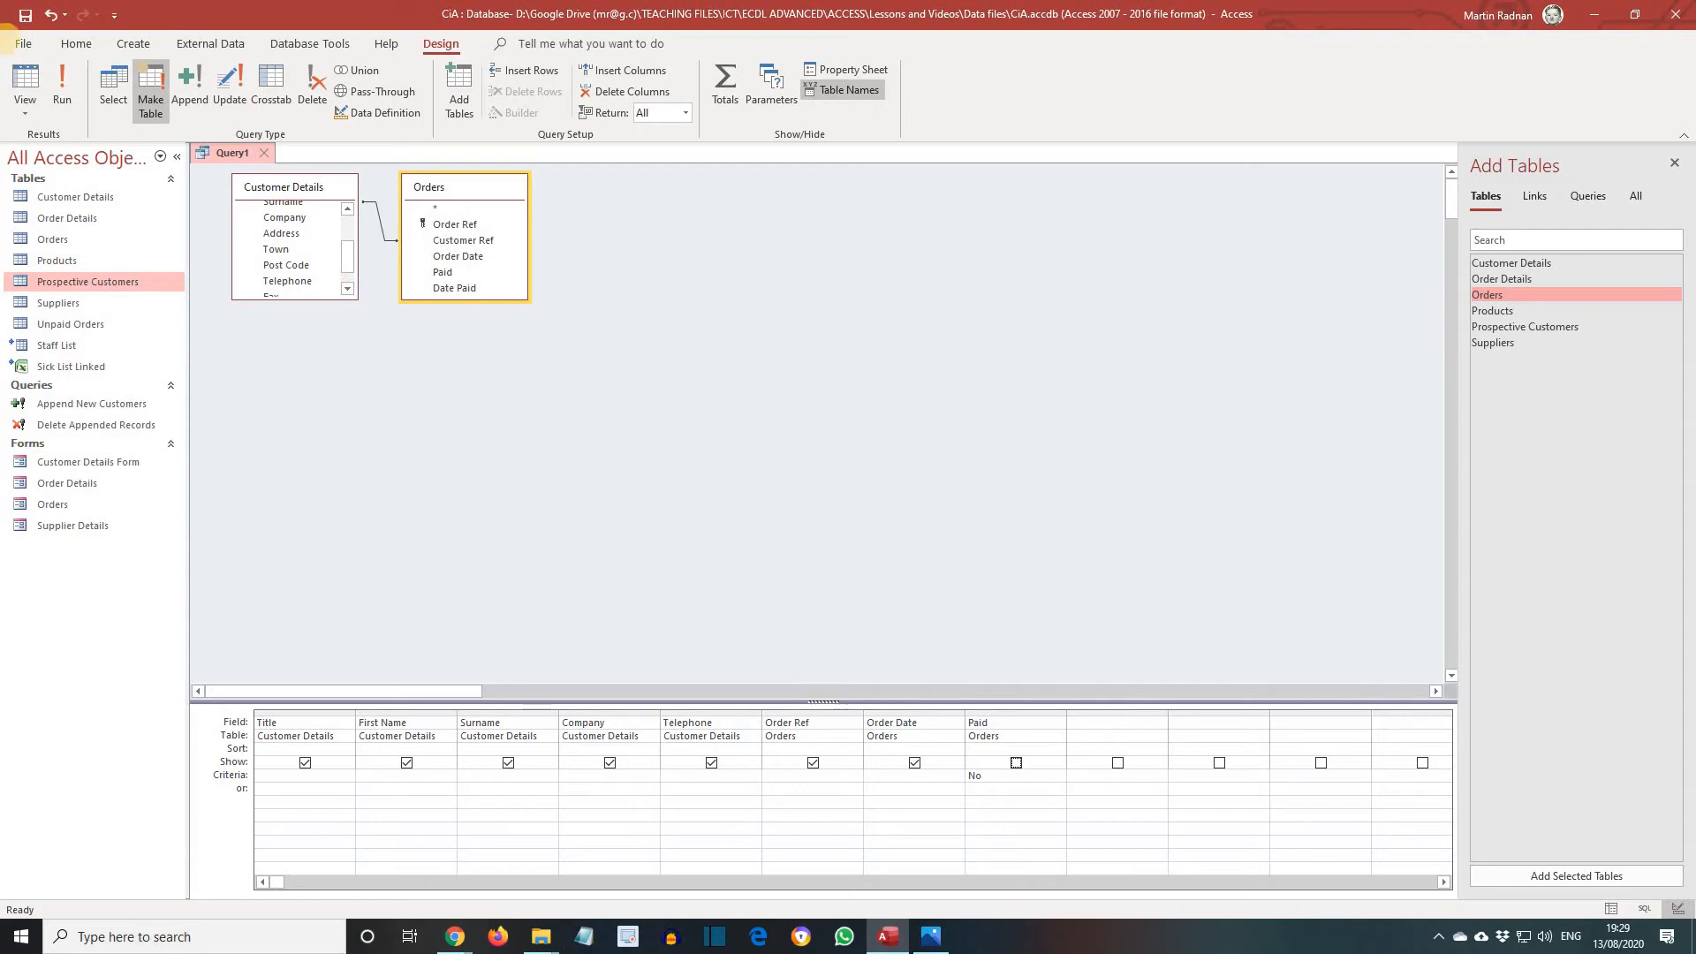
Step: Save the query object as Make Unpaid Orders Table and close it
{"action": "left_click", "coordinate": [24, 48]}
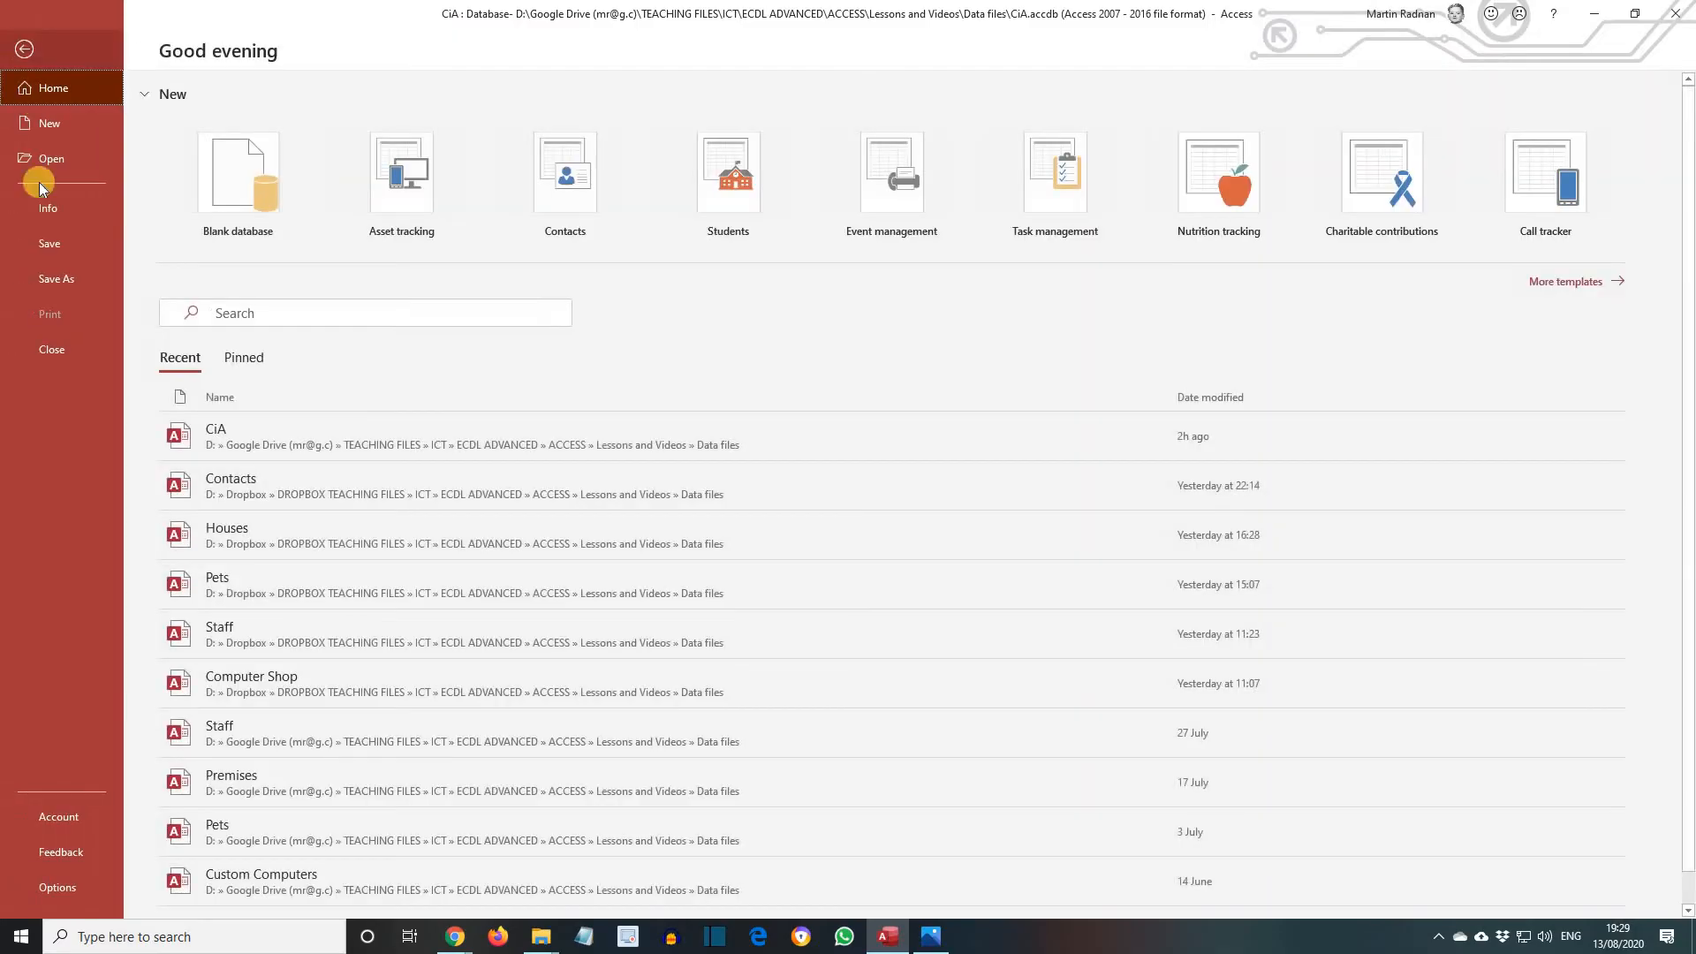
{"action": "left_click", "coordinate": [62, 279]}
{"action": "left_click", "coordinate": [240, 208]}
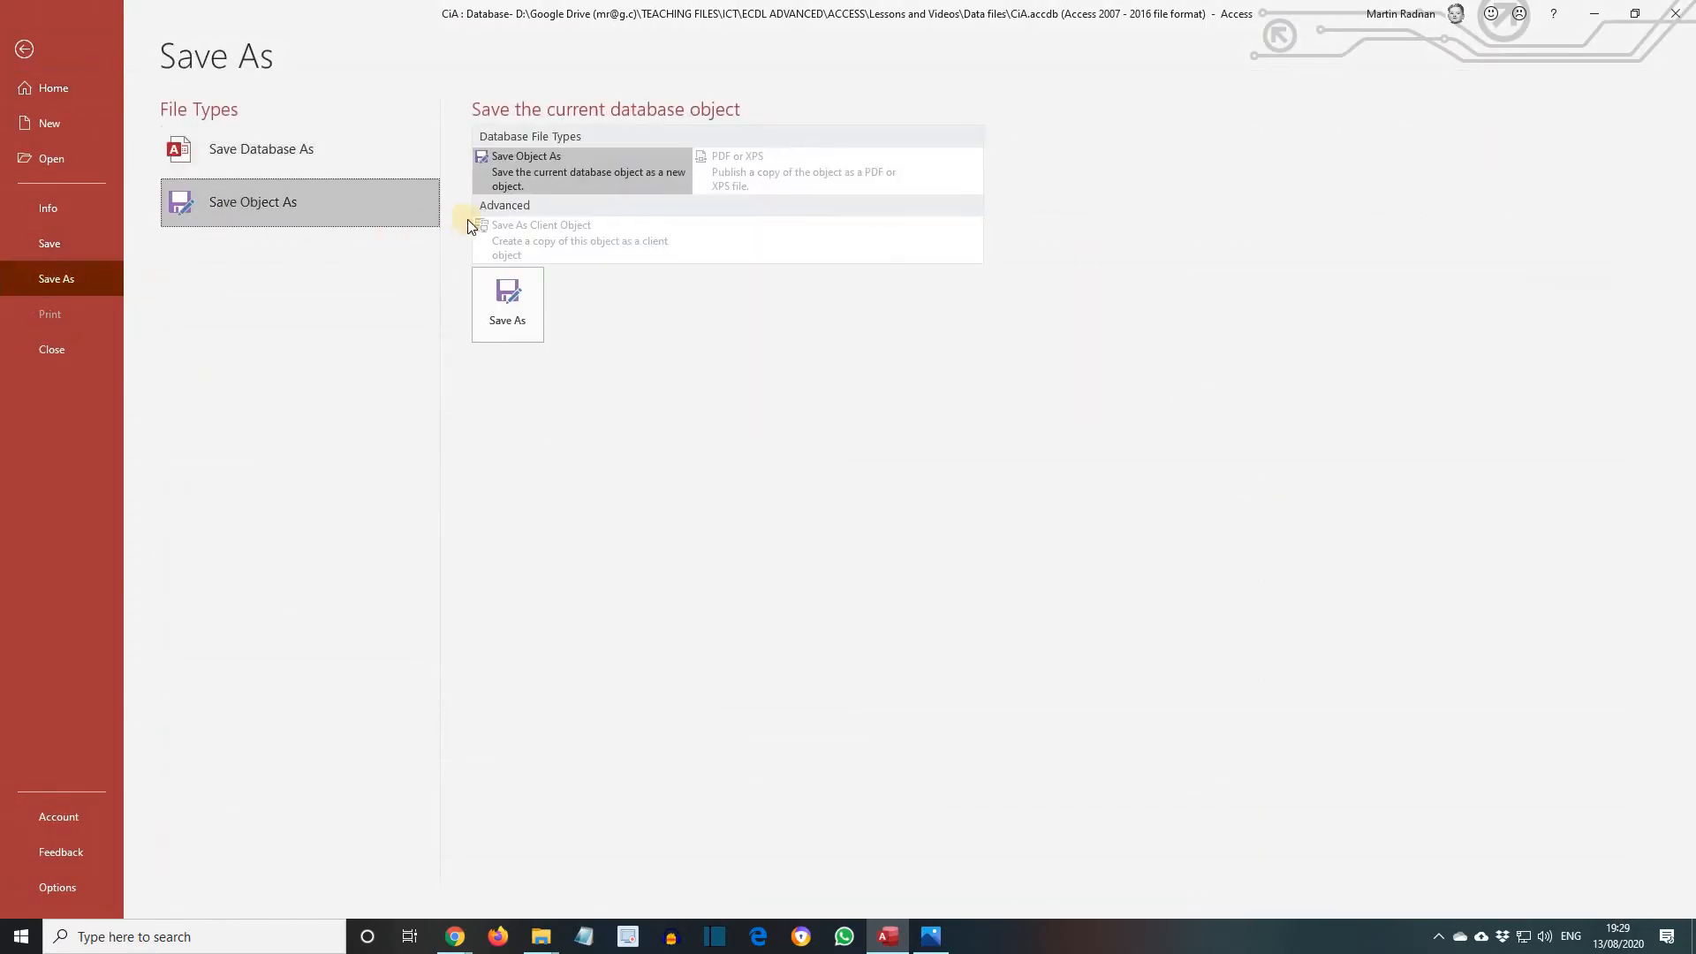
{"action": "left_click", "coordinate": [528, 318]}
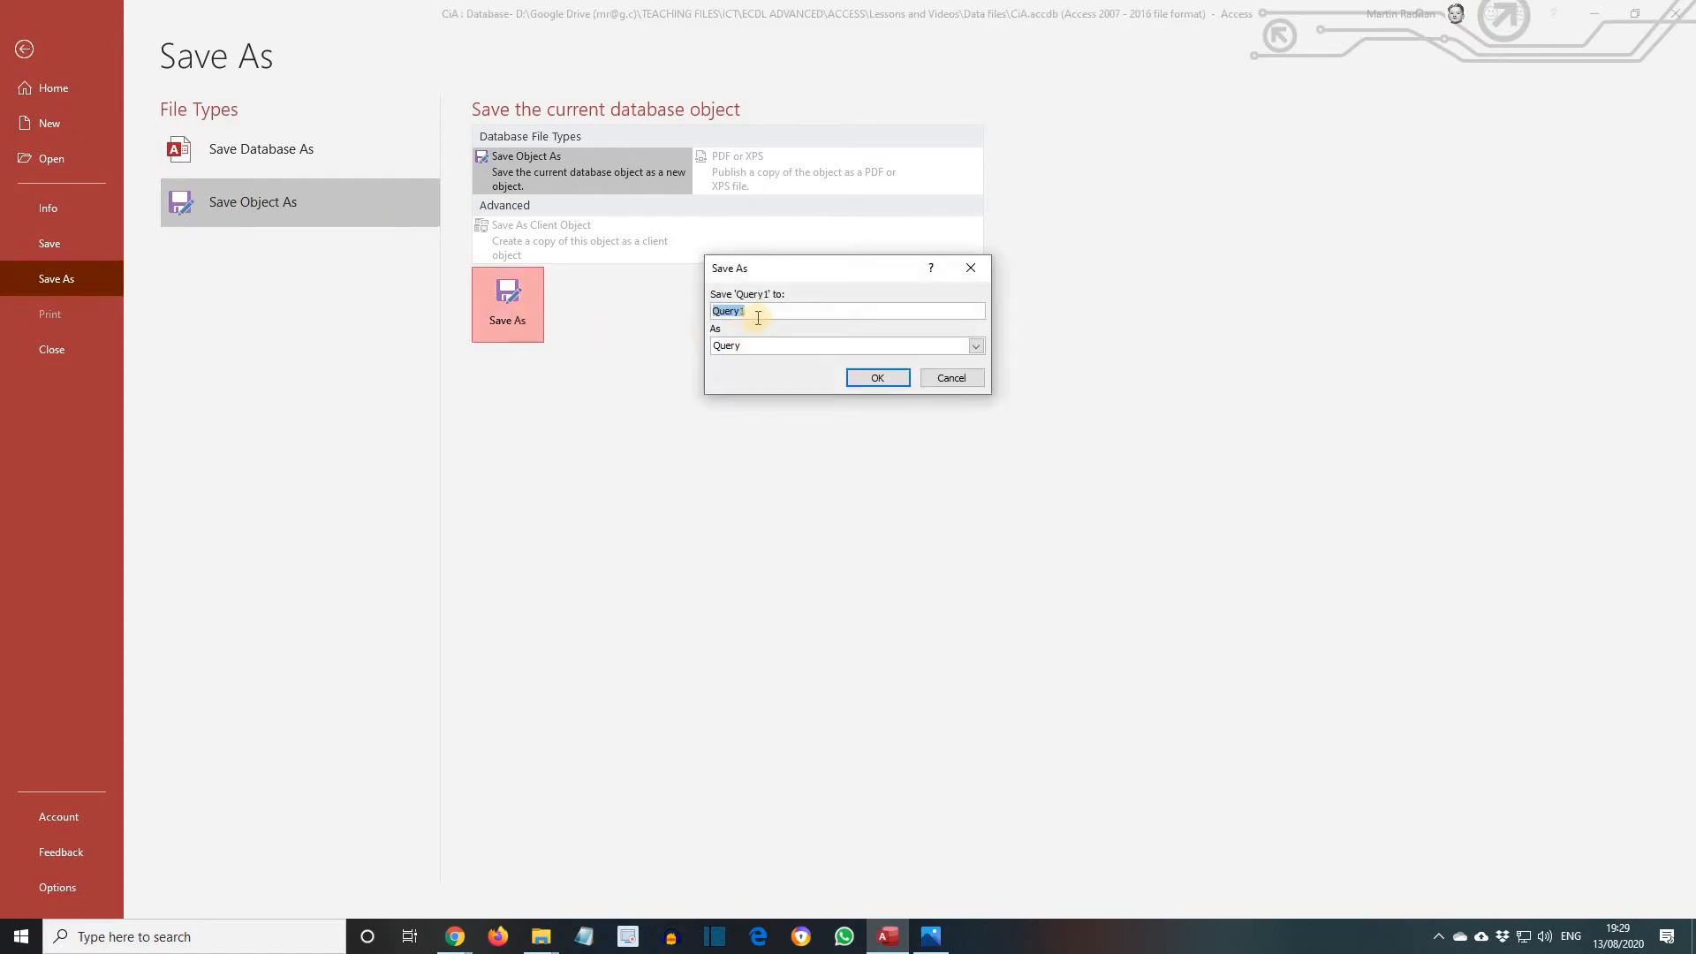
{"action": "key", "text": "BackSpace"}
{"action": "type", "text": "Make Unpaid Orders Table"}
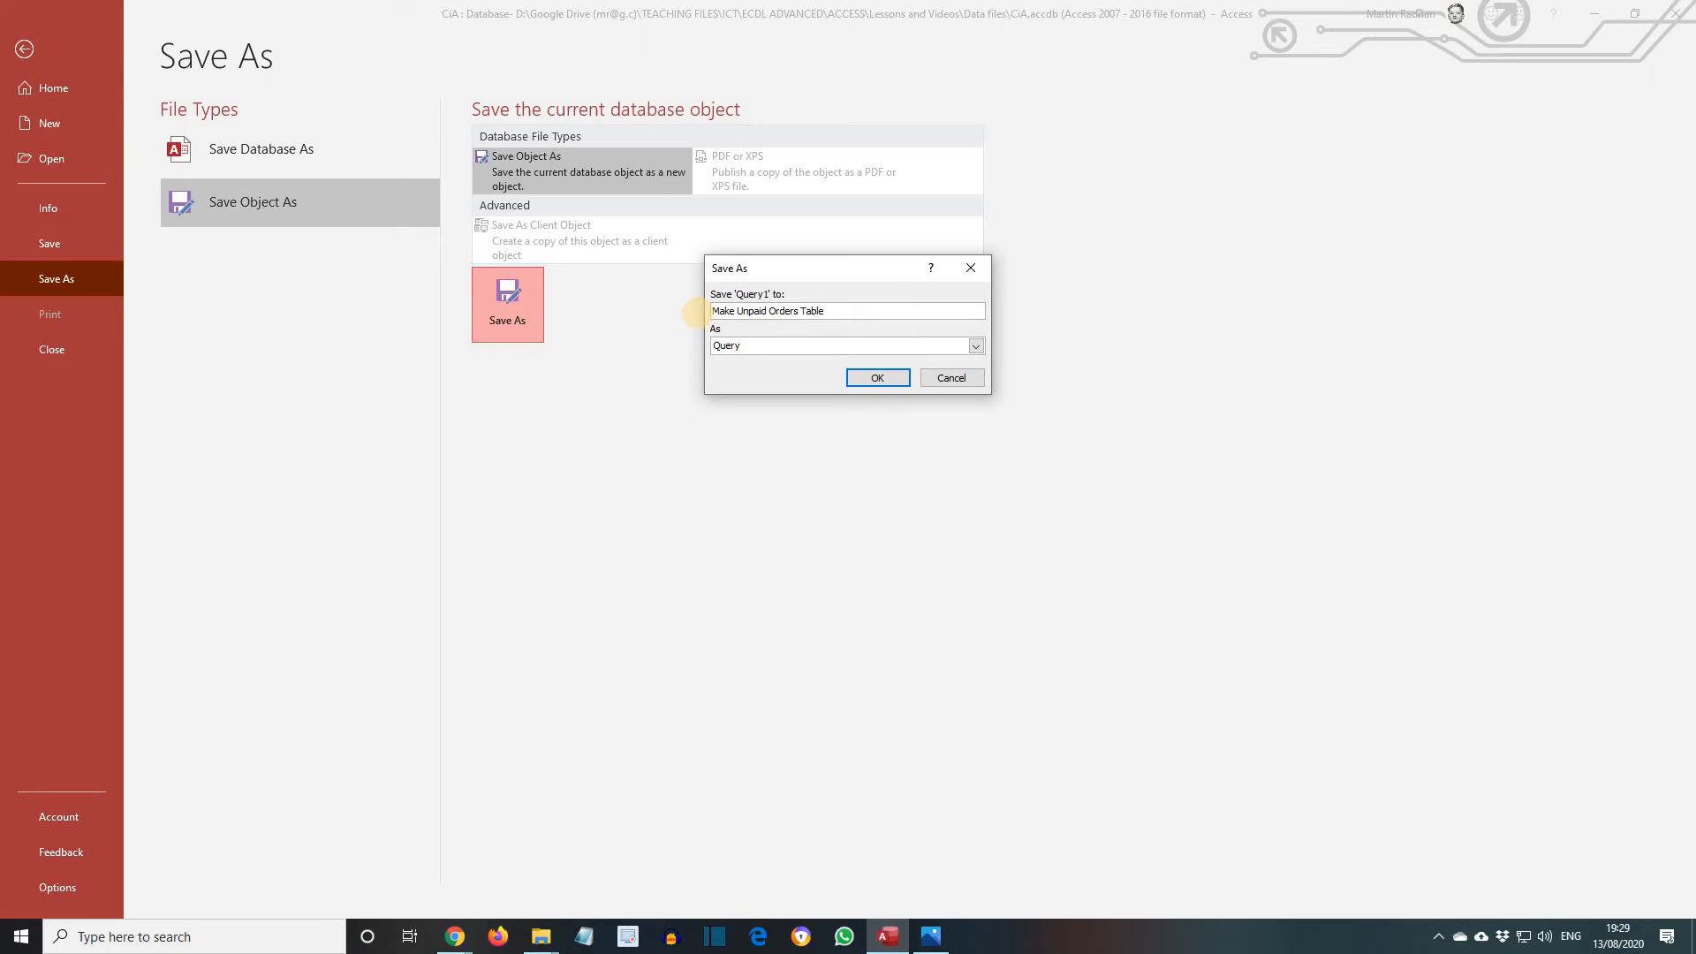
{"action": "left_click", "coordinate": [895, 381]}
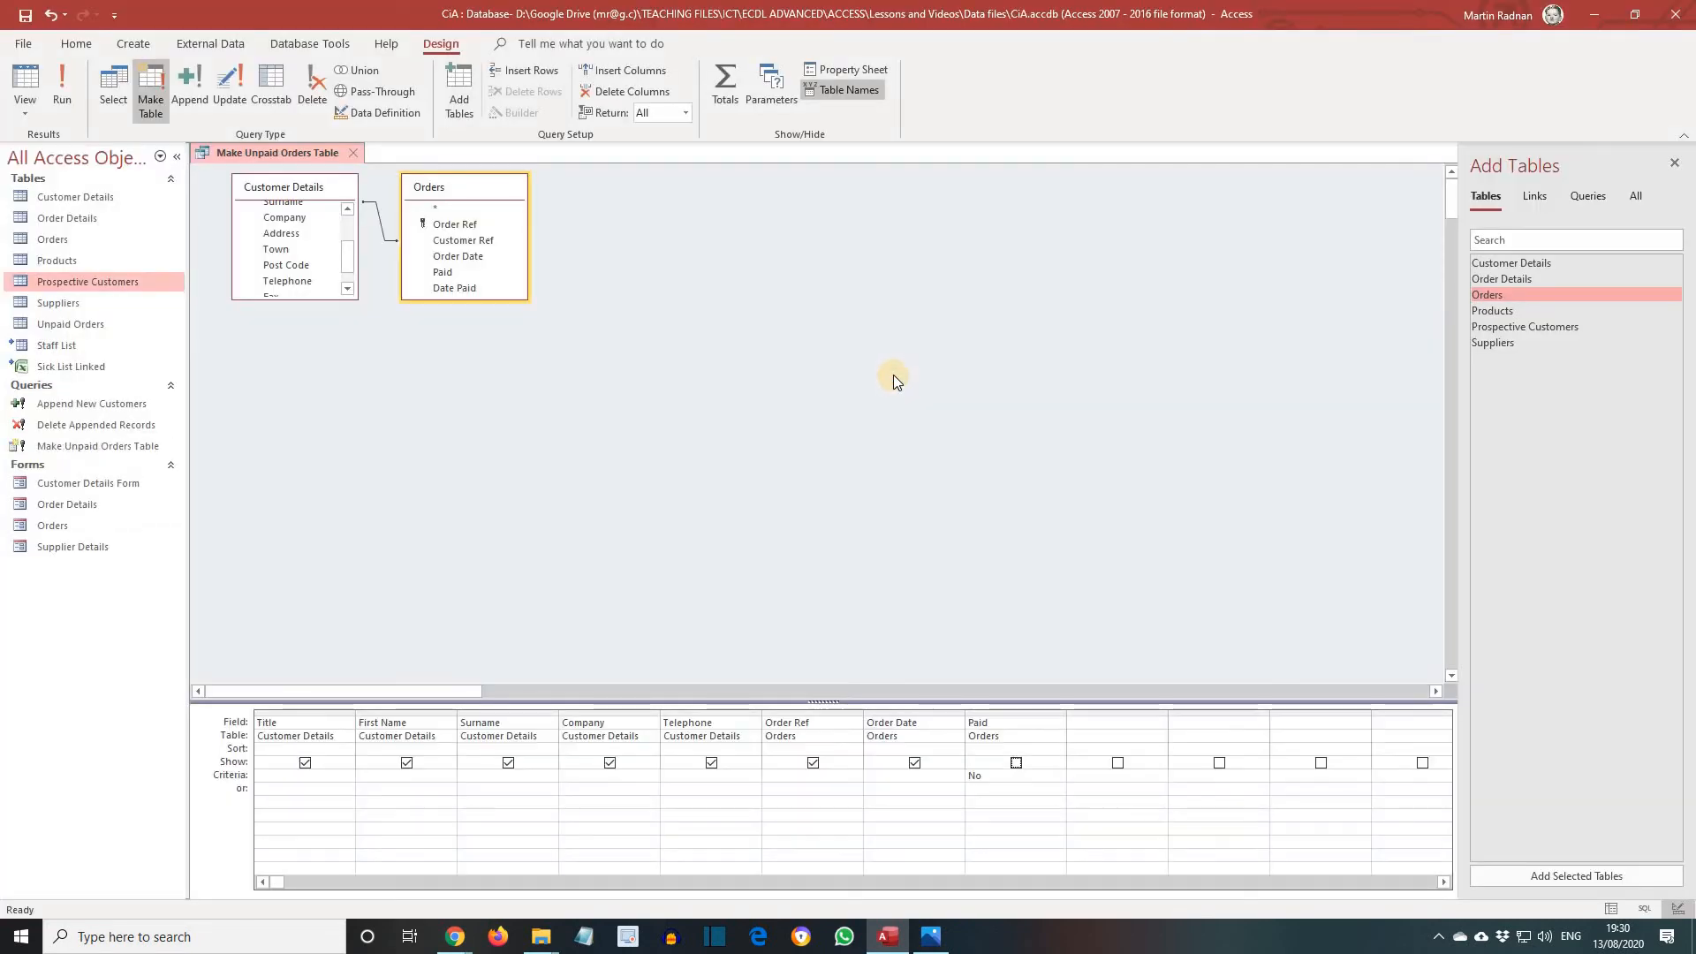
{"action": "left_click", "coordinate": [351, 156]}
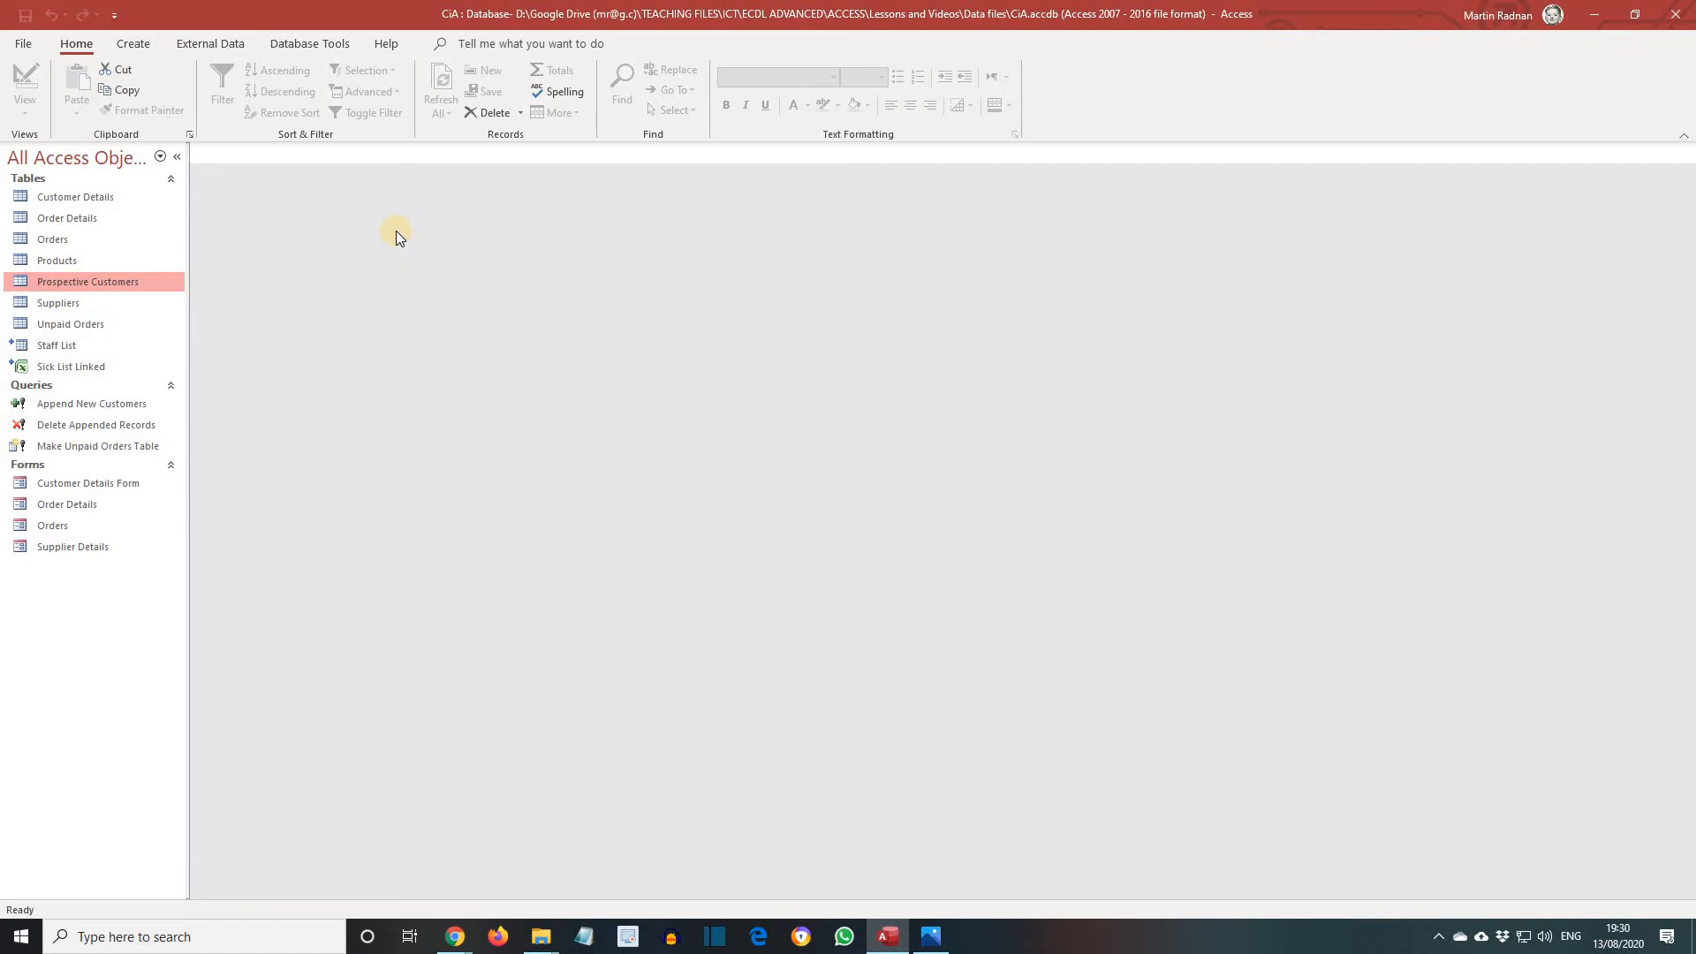
Step: Open the Unpaid Orders table to review its records and close it again
{"action": "double_click", "coordinate": [81, 326]}
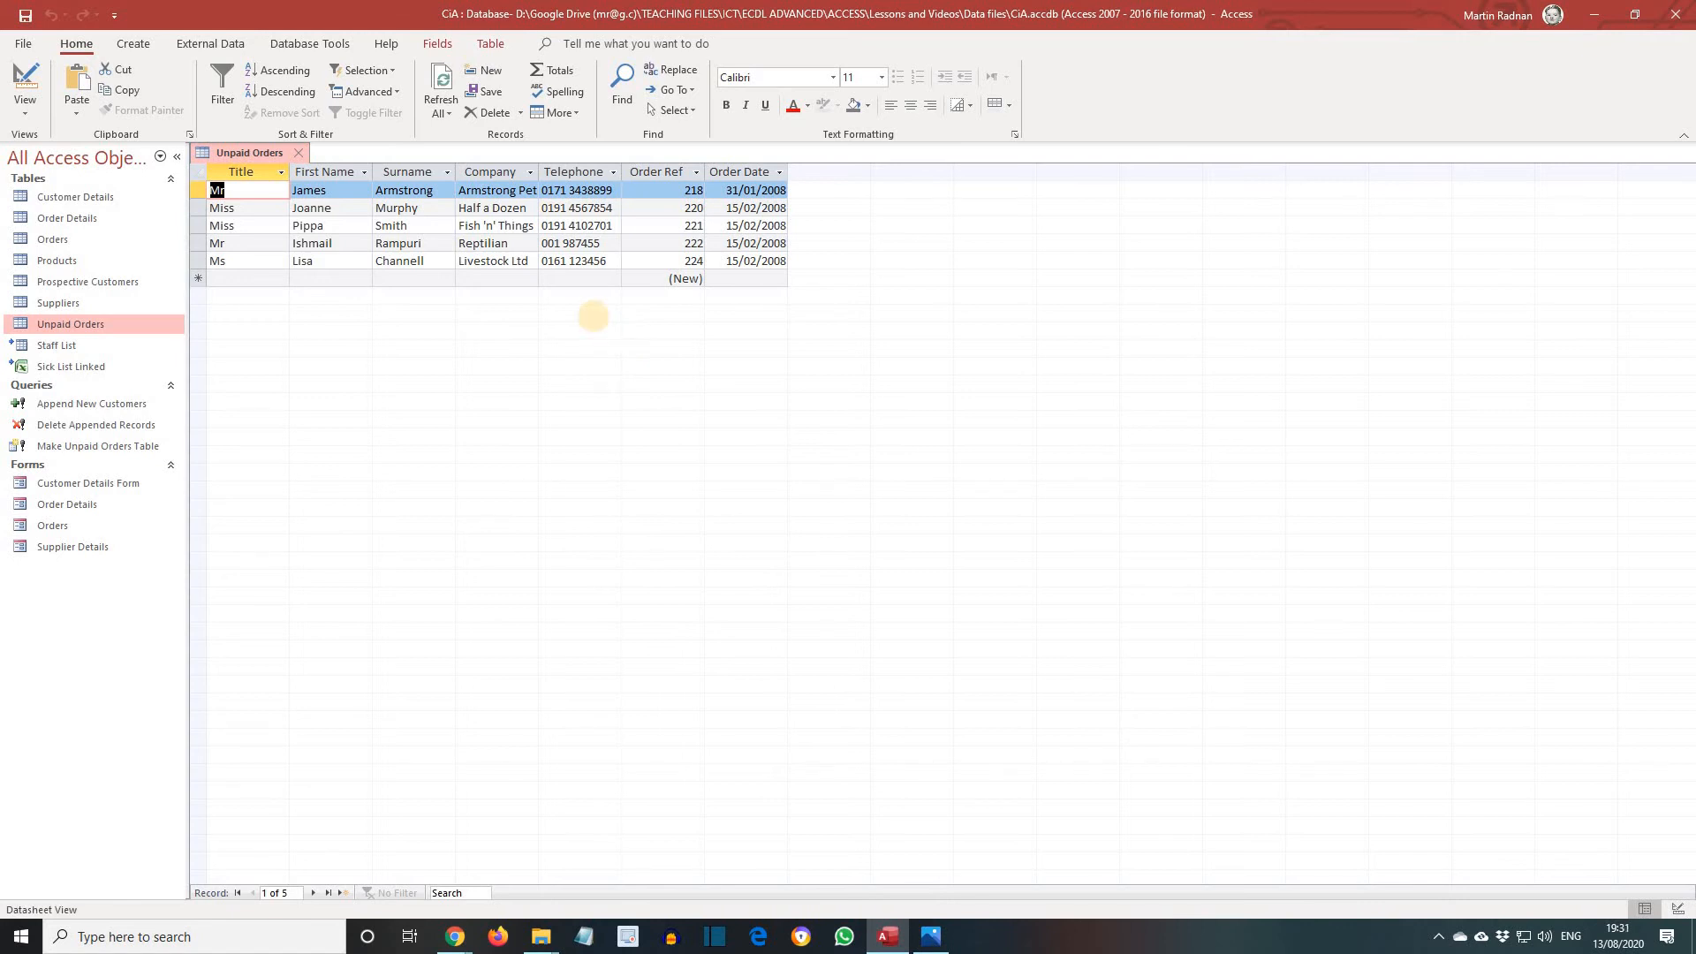
{"action": "left_click", "coordinate": [298, 155]}
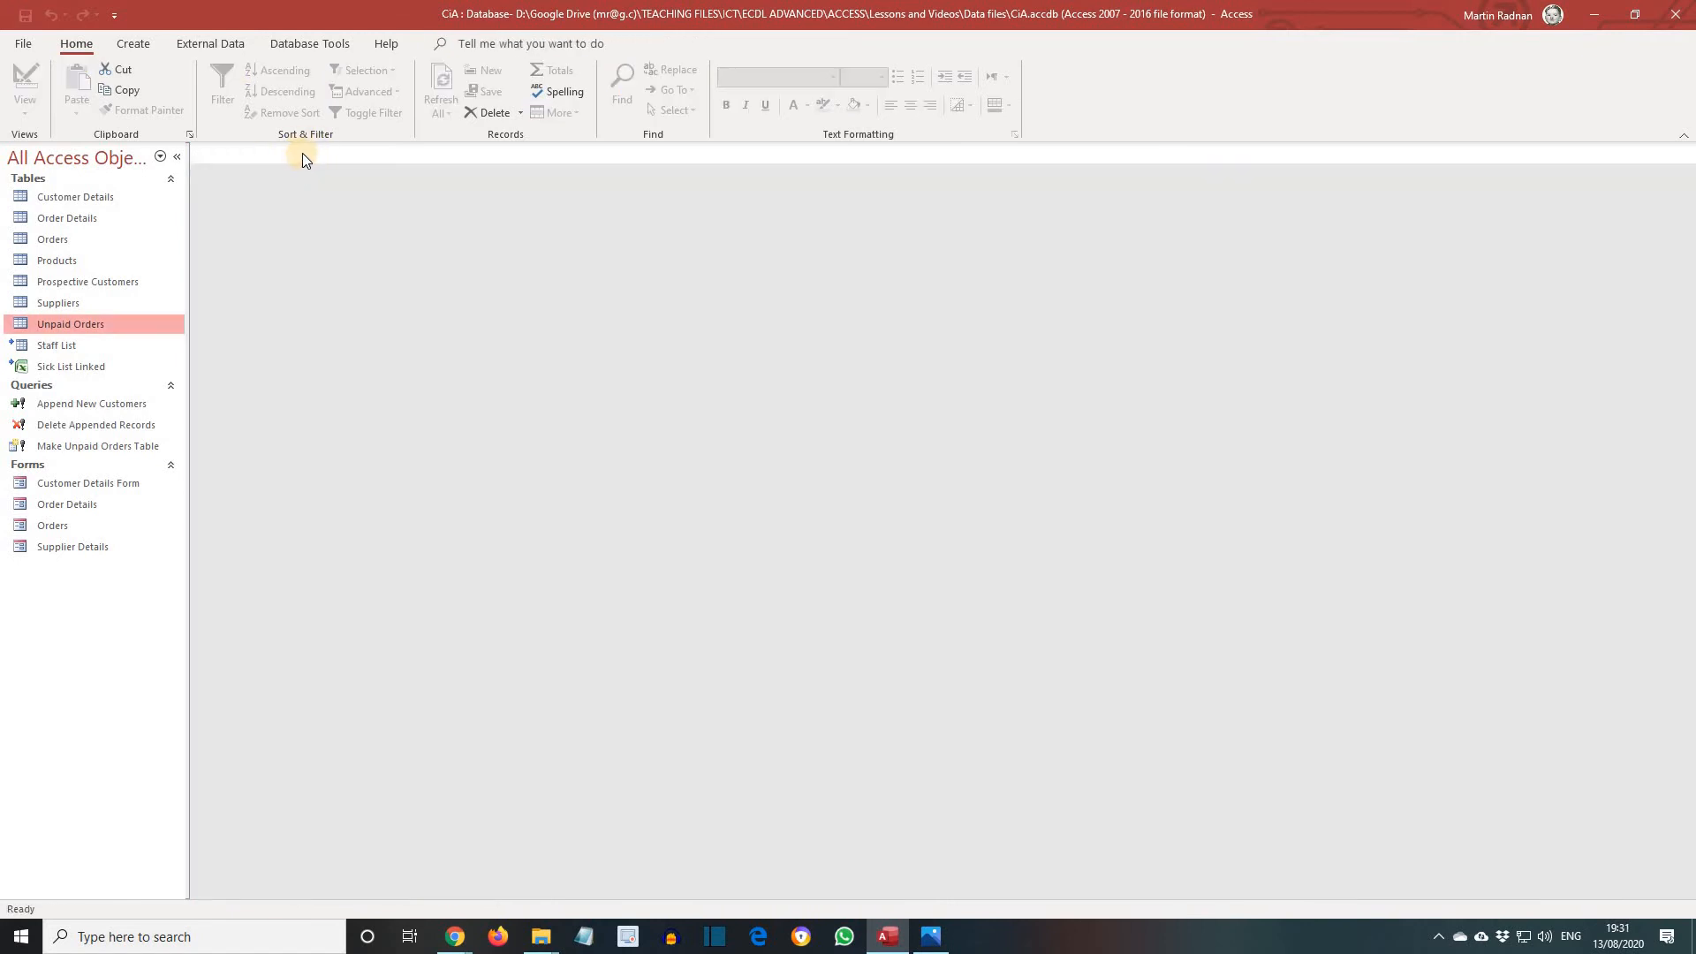
Step: Remove the First Name field from the Make Unpaid Orders Table query in design view and save the query
{"action": "right_click", "coordinate": [88, 447]}
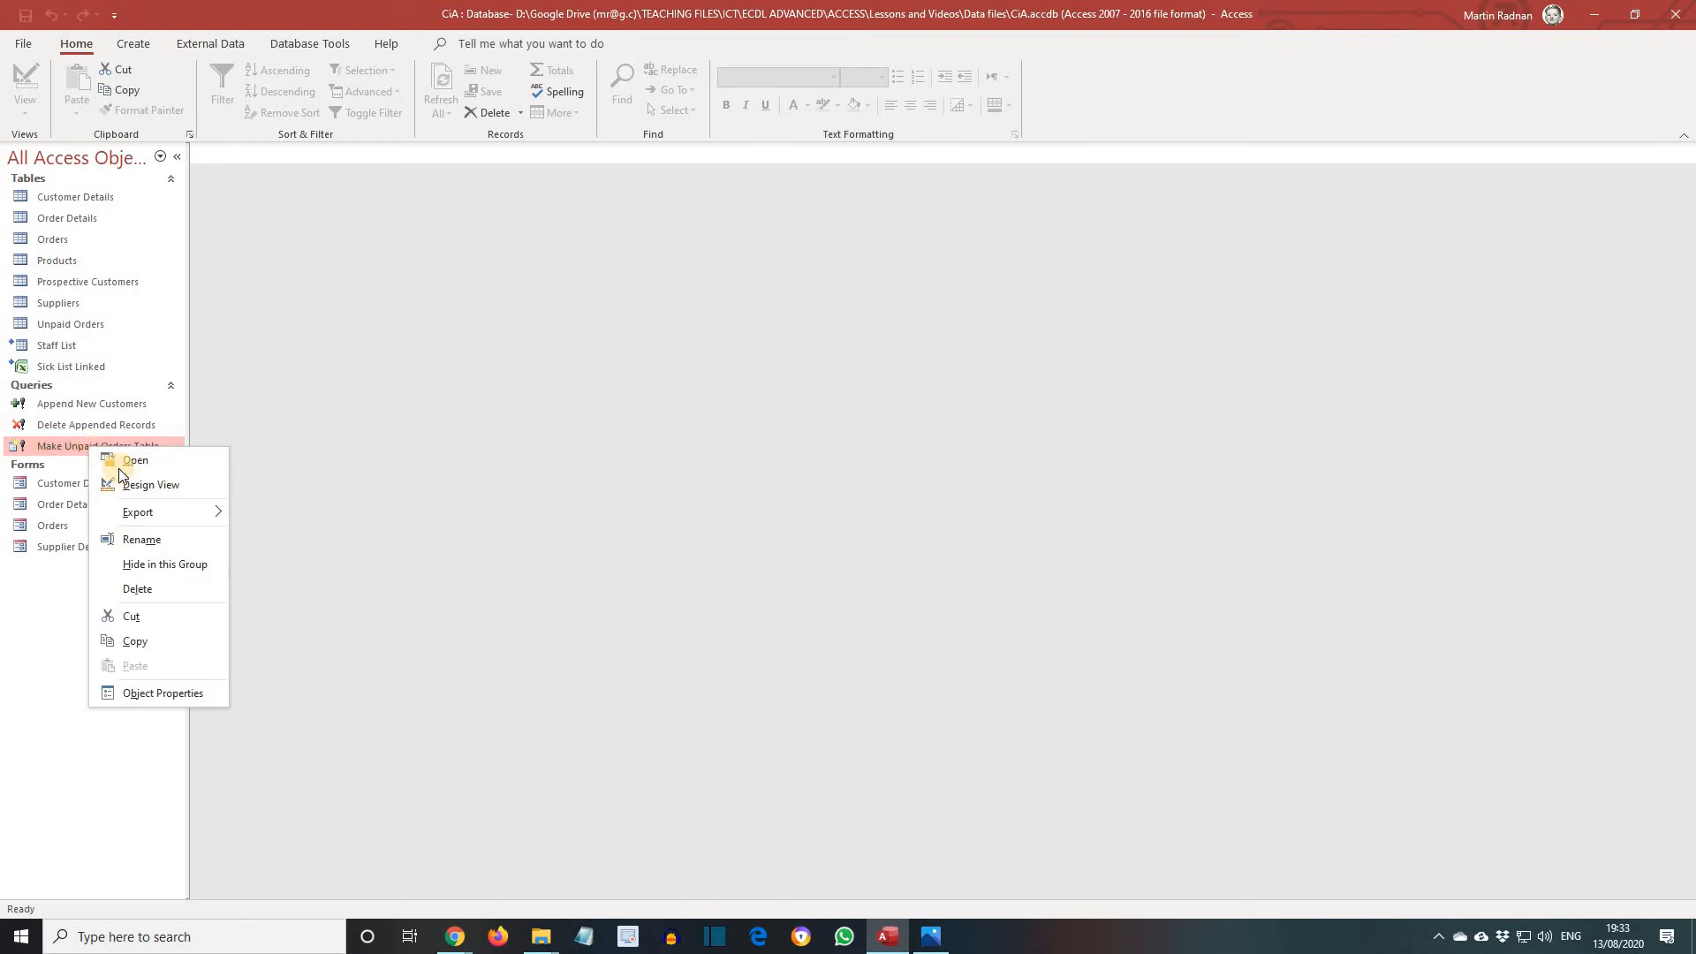
{"action": "left_click", "coordinate": [152, 486]}
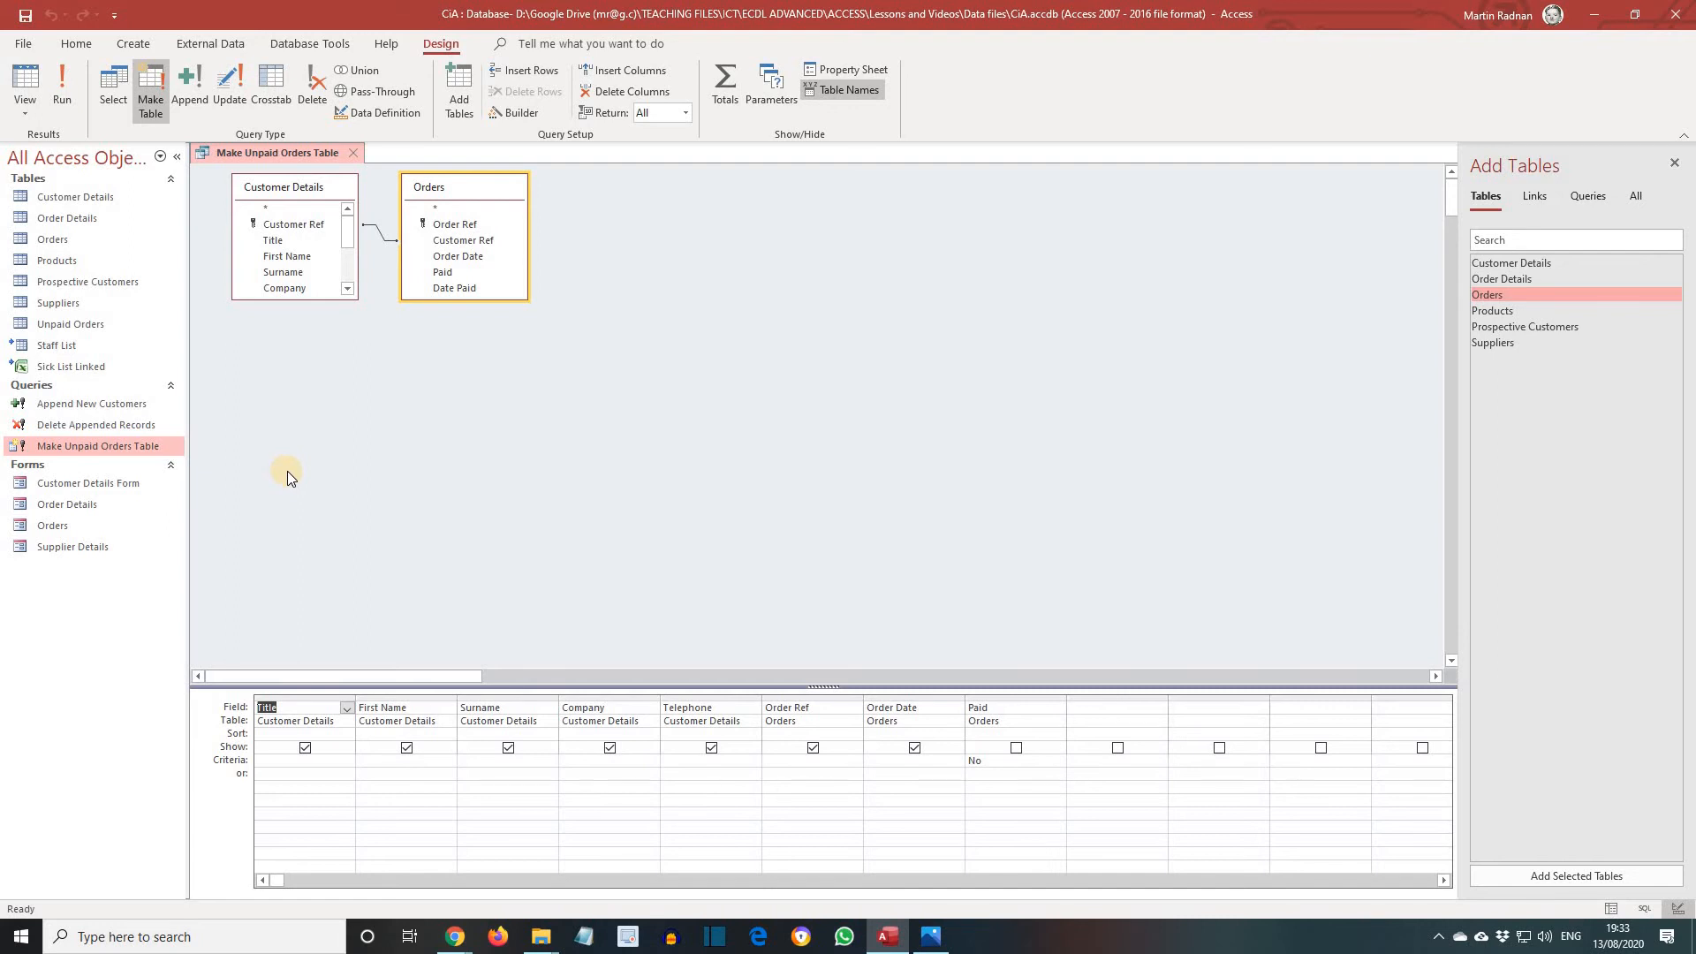
{"action": "left_click", "coordinate": [415, 694]}
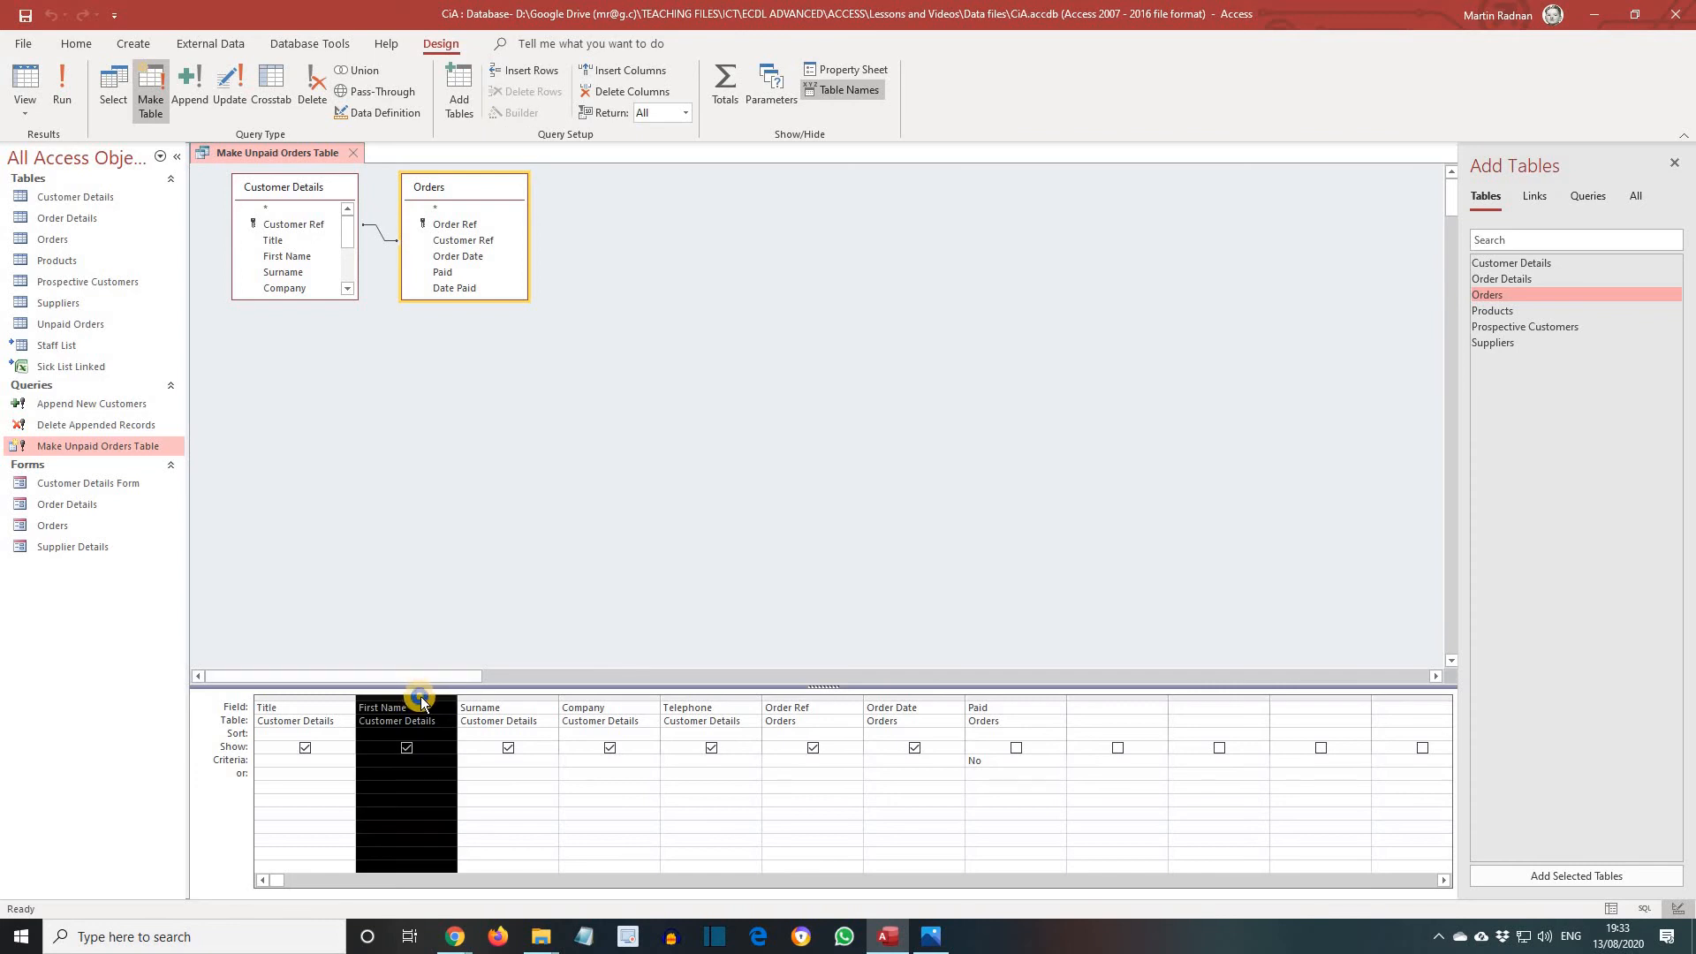
{"action": "right_click", "coordinate": [421, 700]}
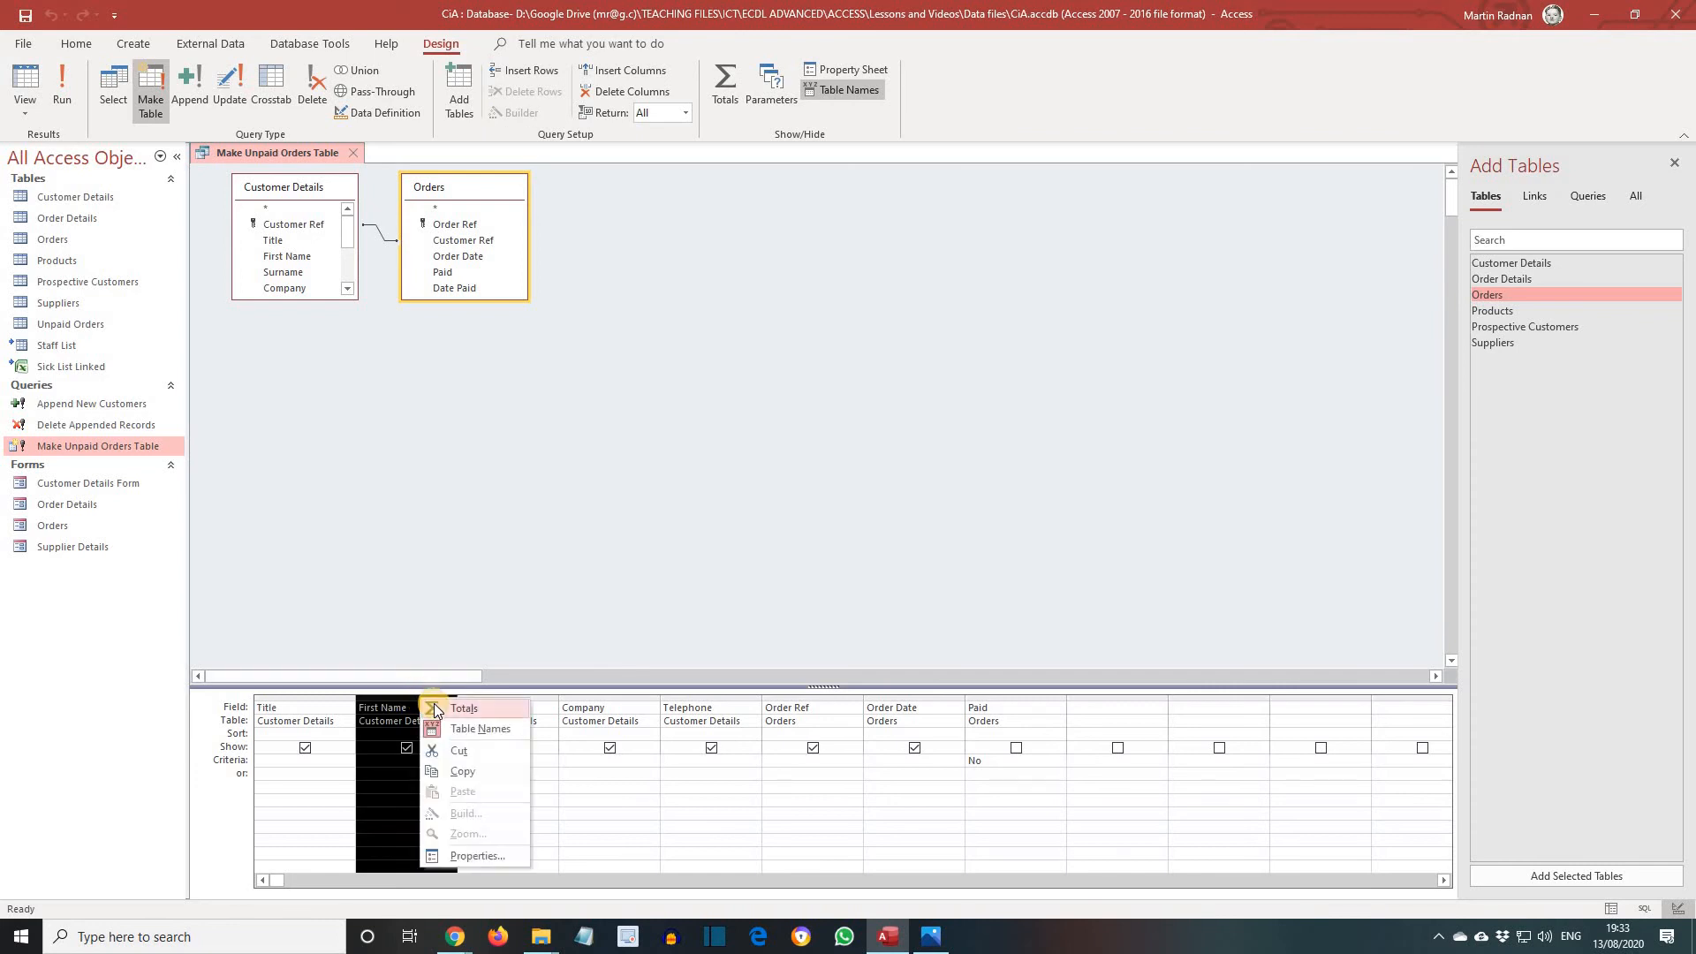
{"action": "left_click", "coordinate": [433, 752]}
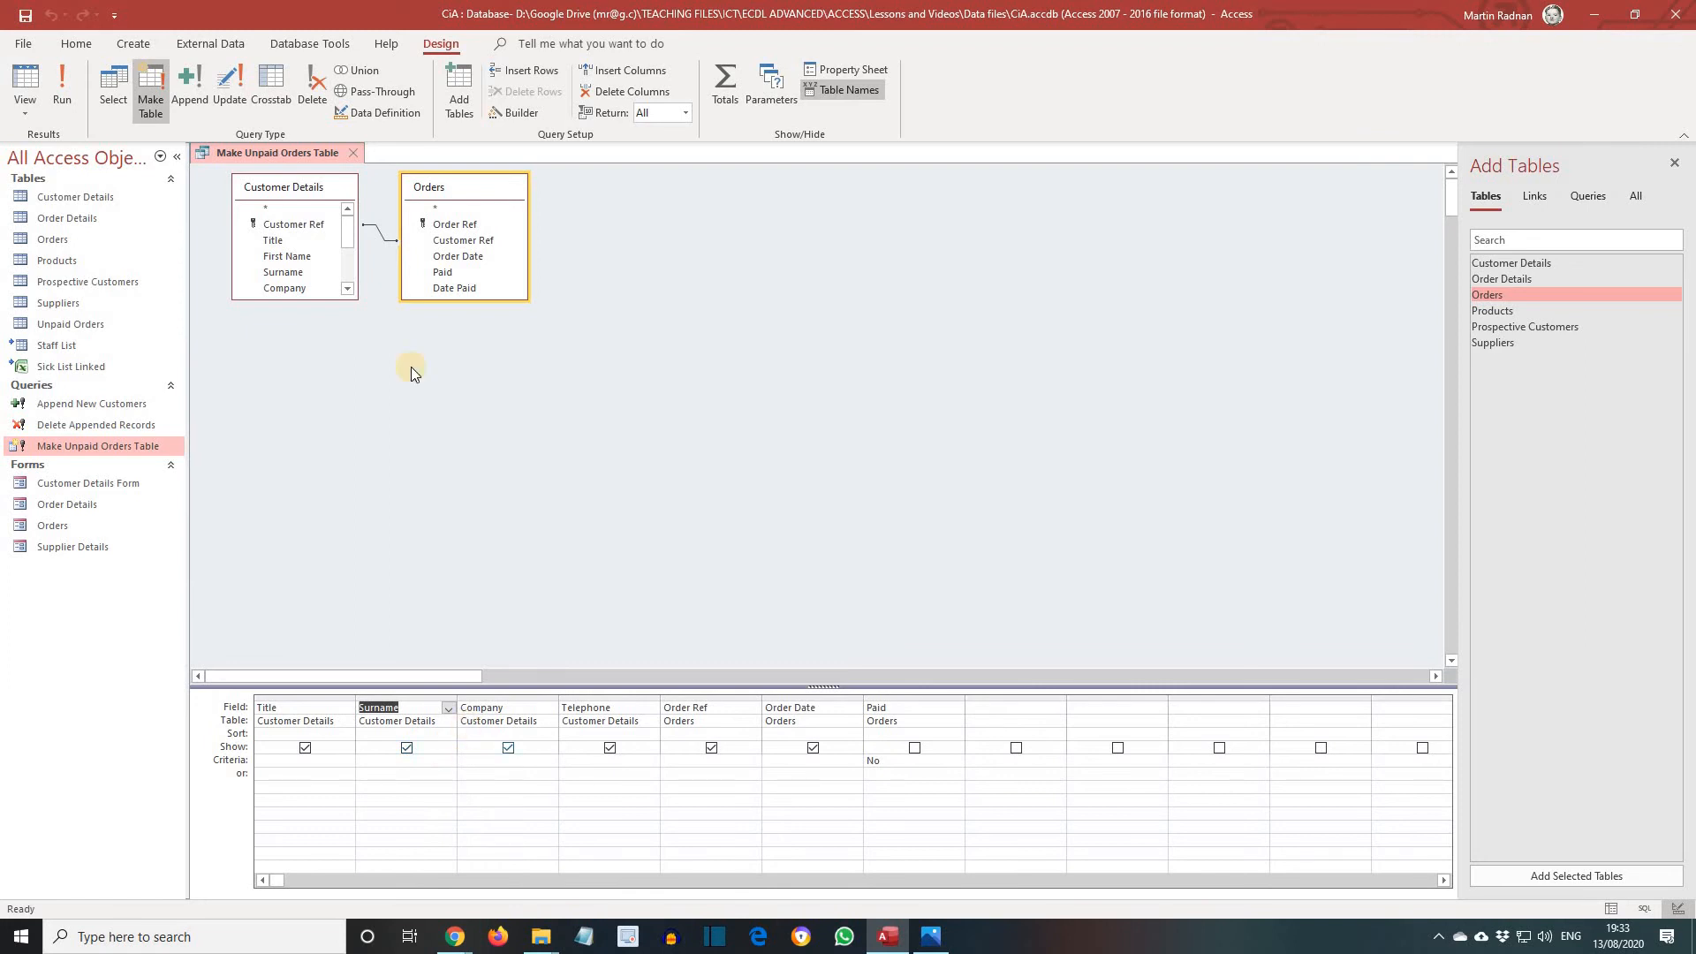
{"action": "right_click", "coordinate": [257, 152]}
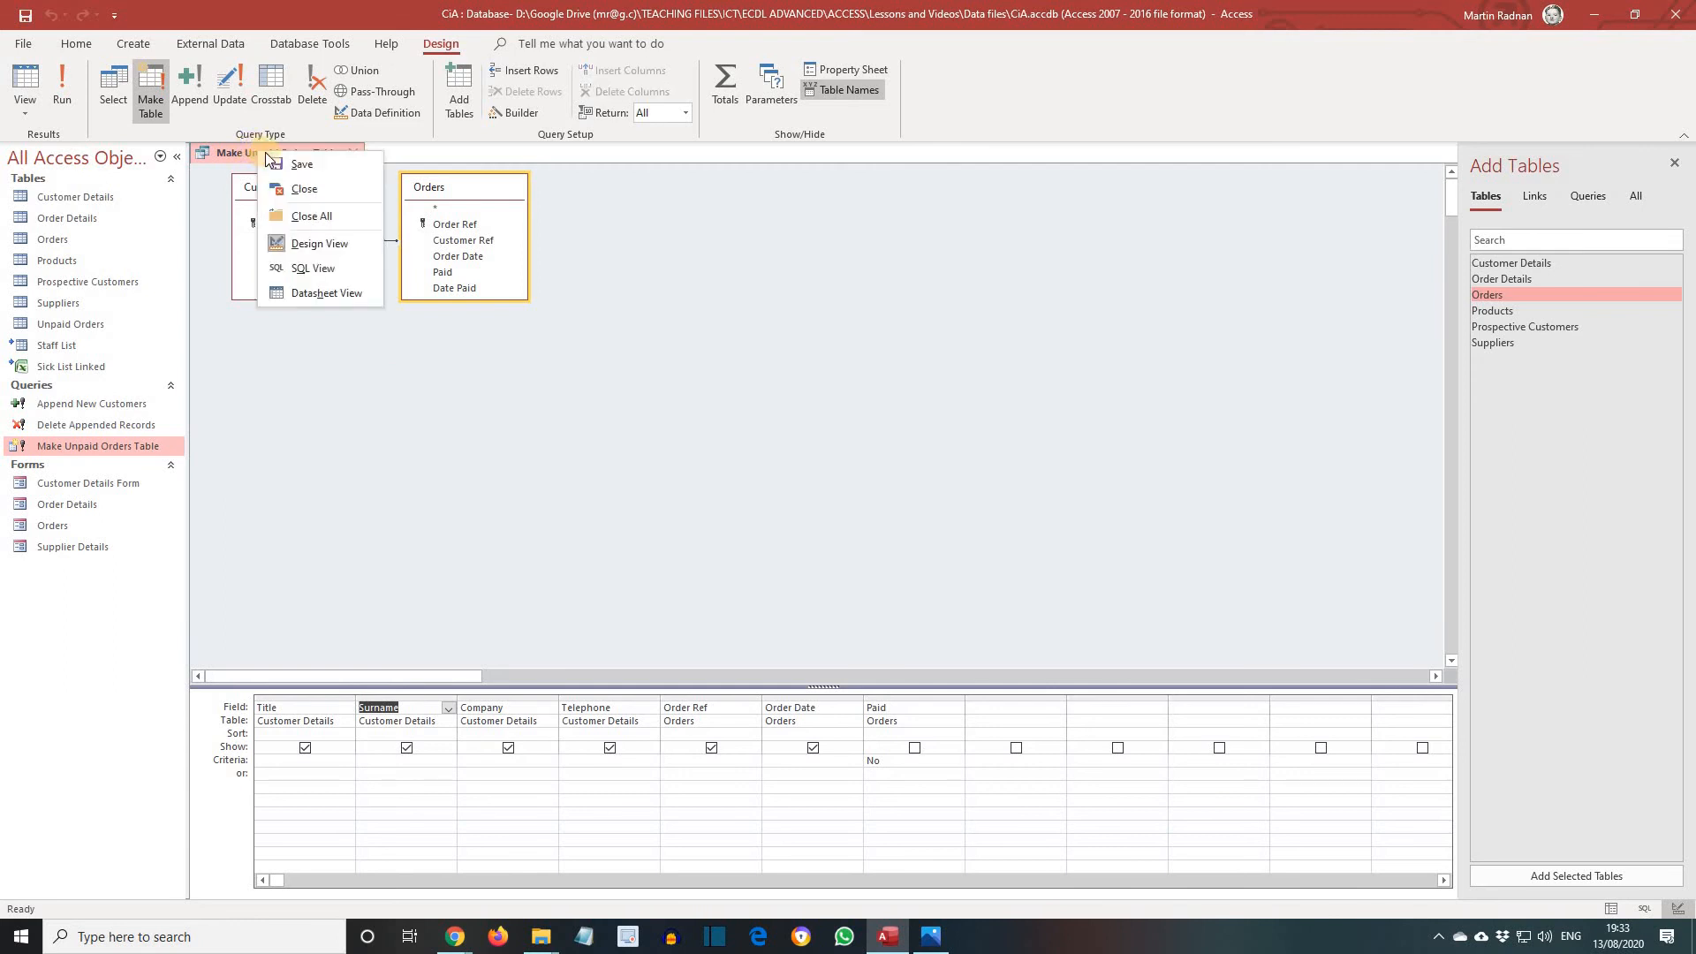
{"action": "left_click", "coordinate": [294, 168]}
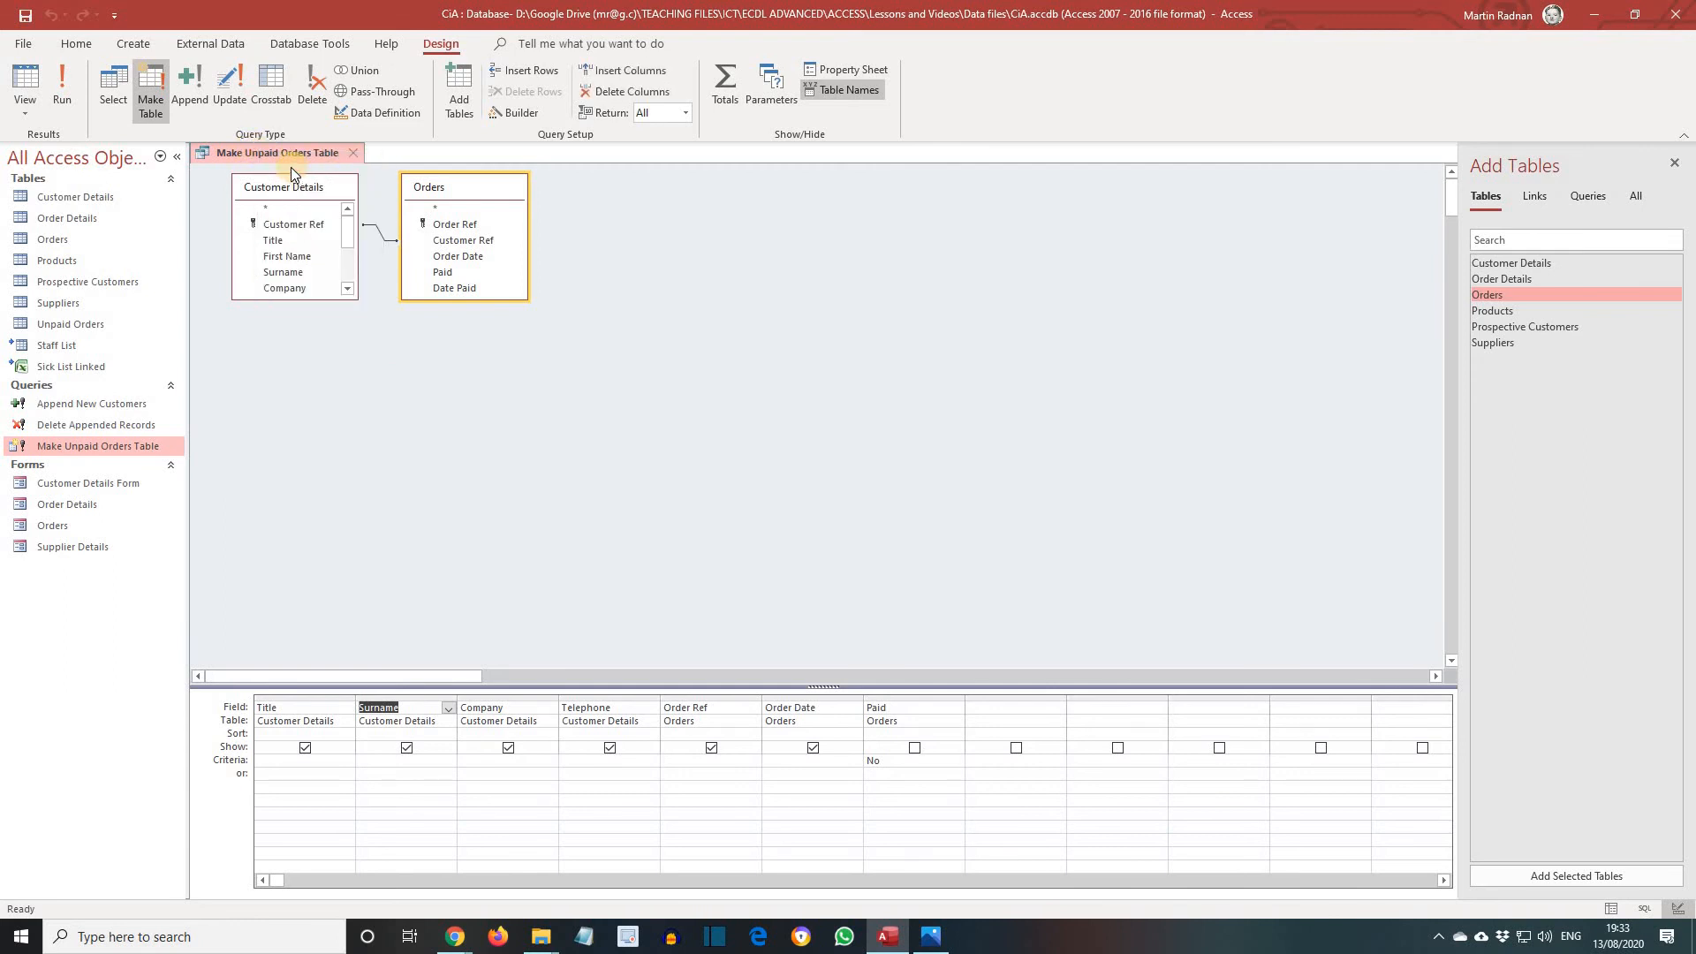
Step: Run the modified make-table query, accept replacing the existing Unpaid Orders table with the selected records, and close the query
{"action": "left_click", "coordinate": [60, 99]}
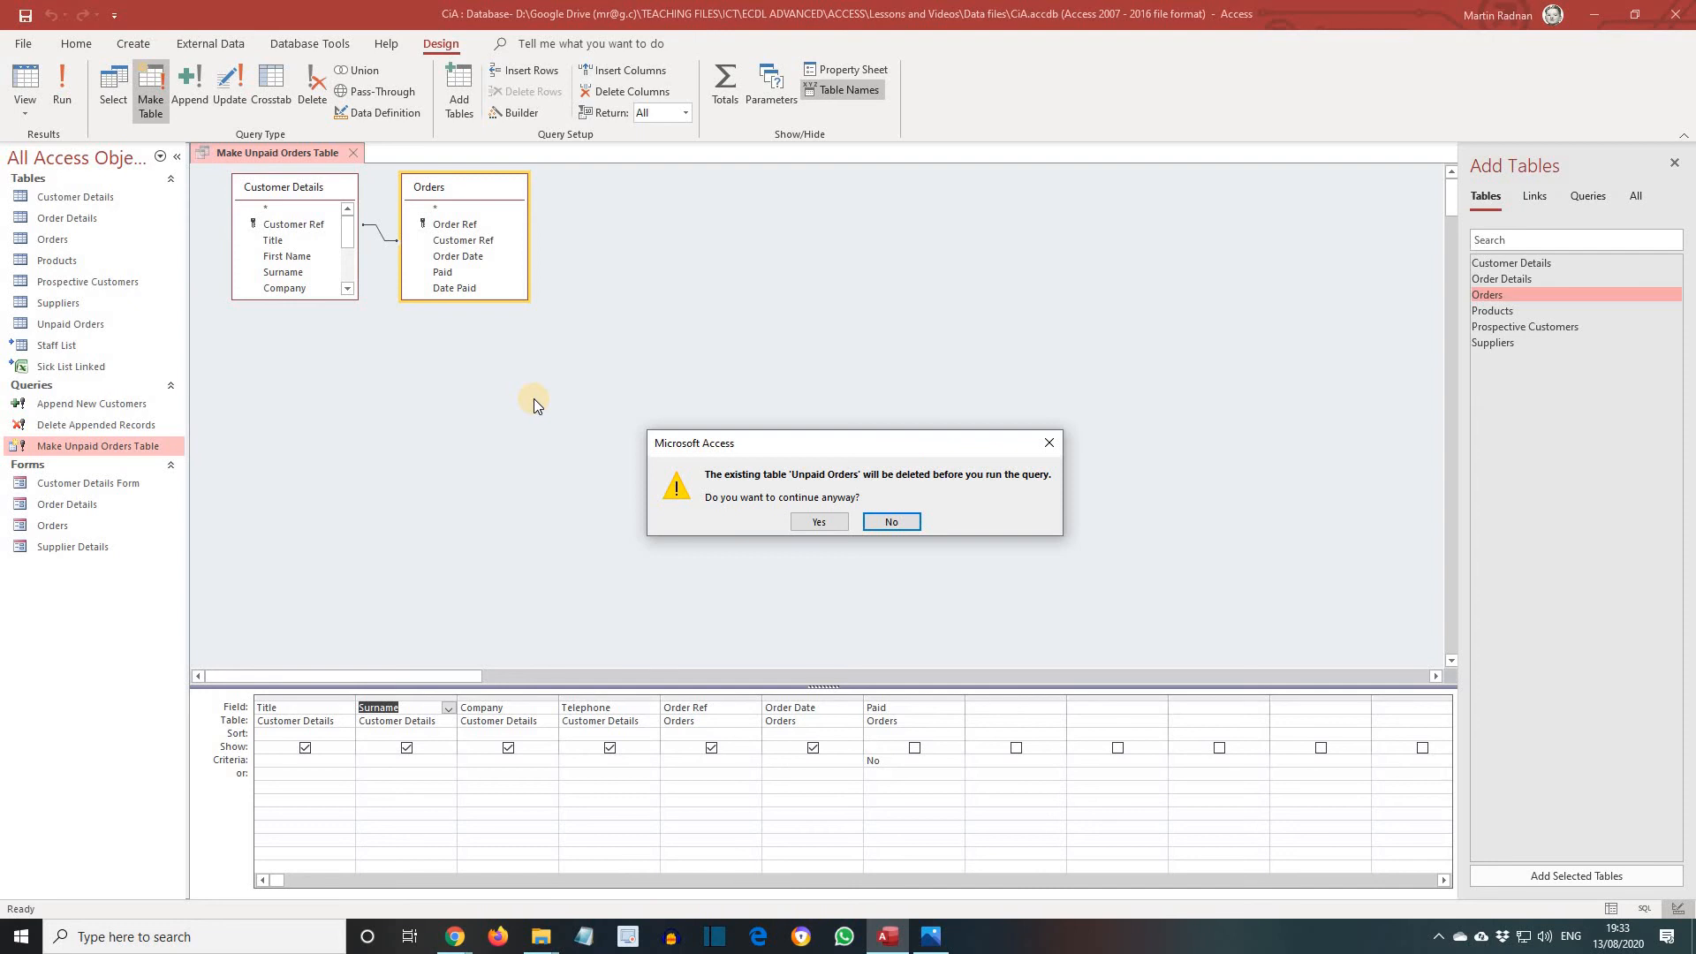
{"action": "left_click", "coordinate": [817, 522]}
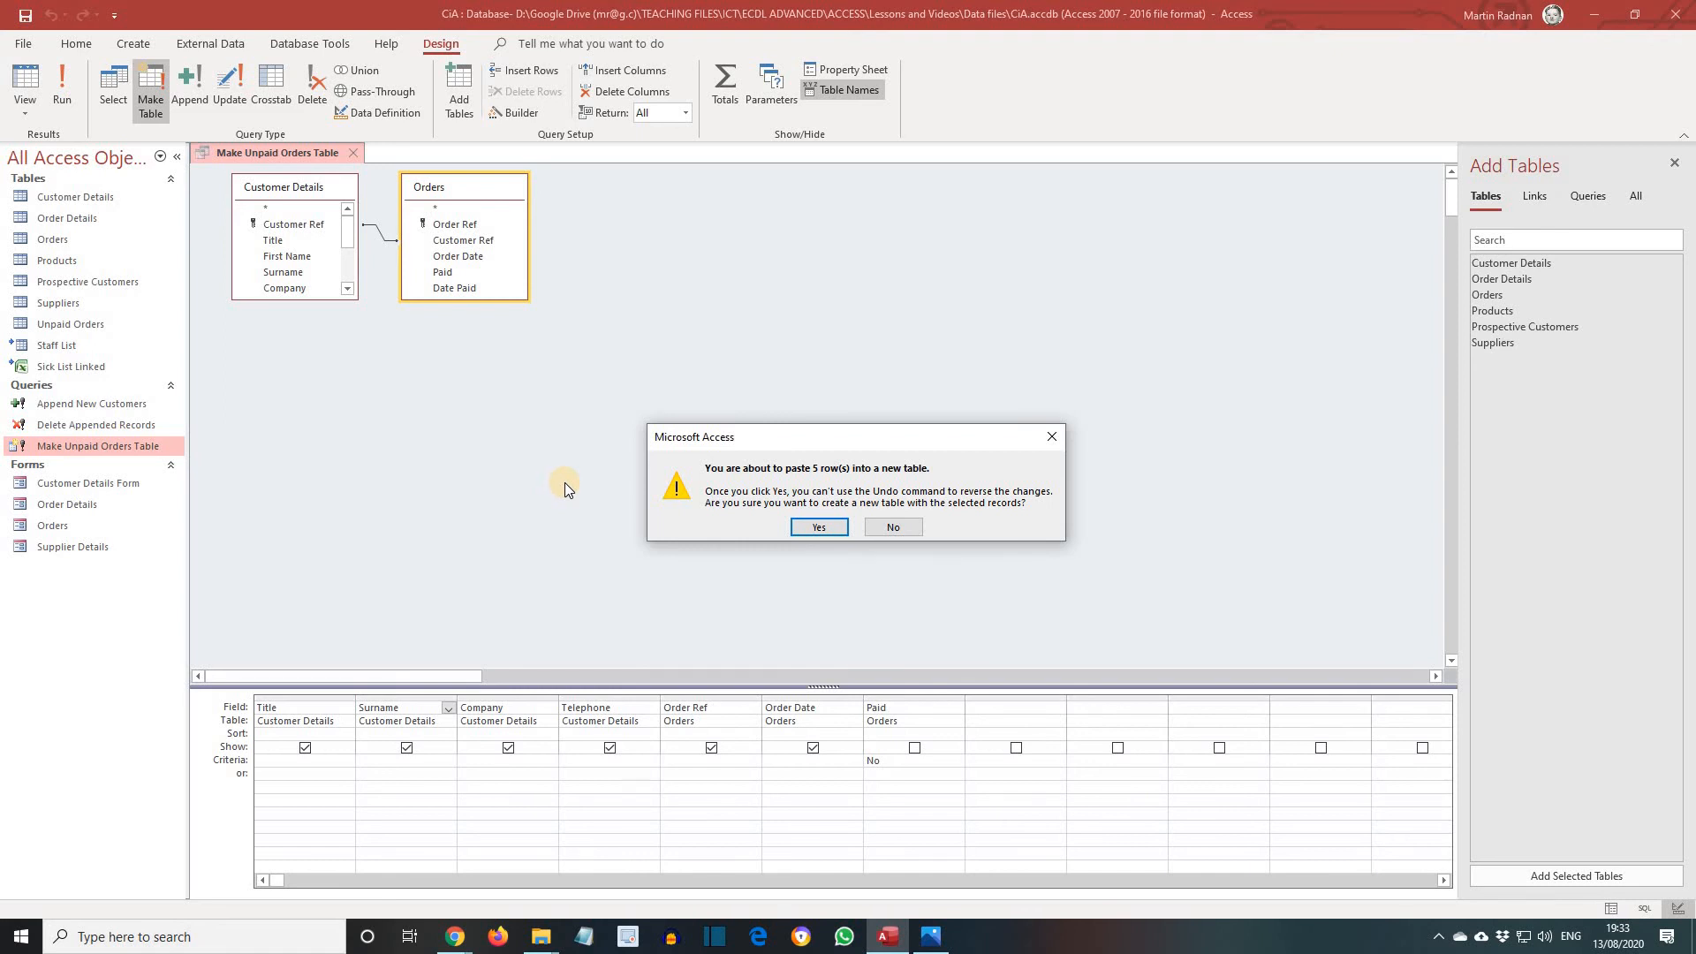
{"action": "left_click", "coordinate": [813, 529]}
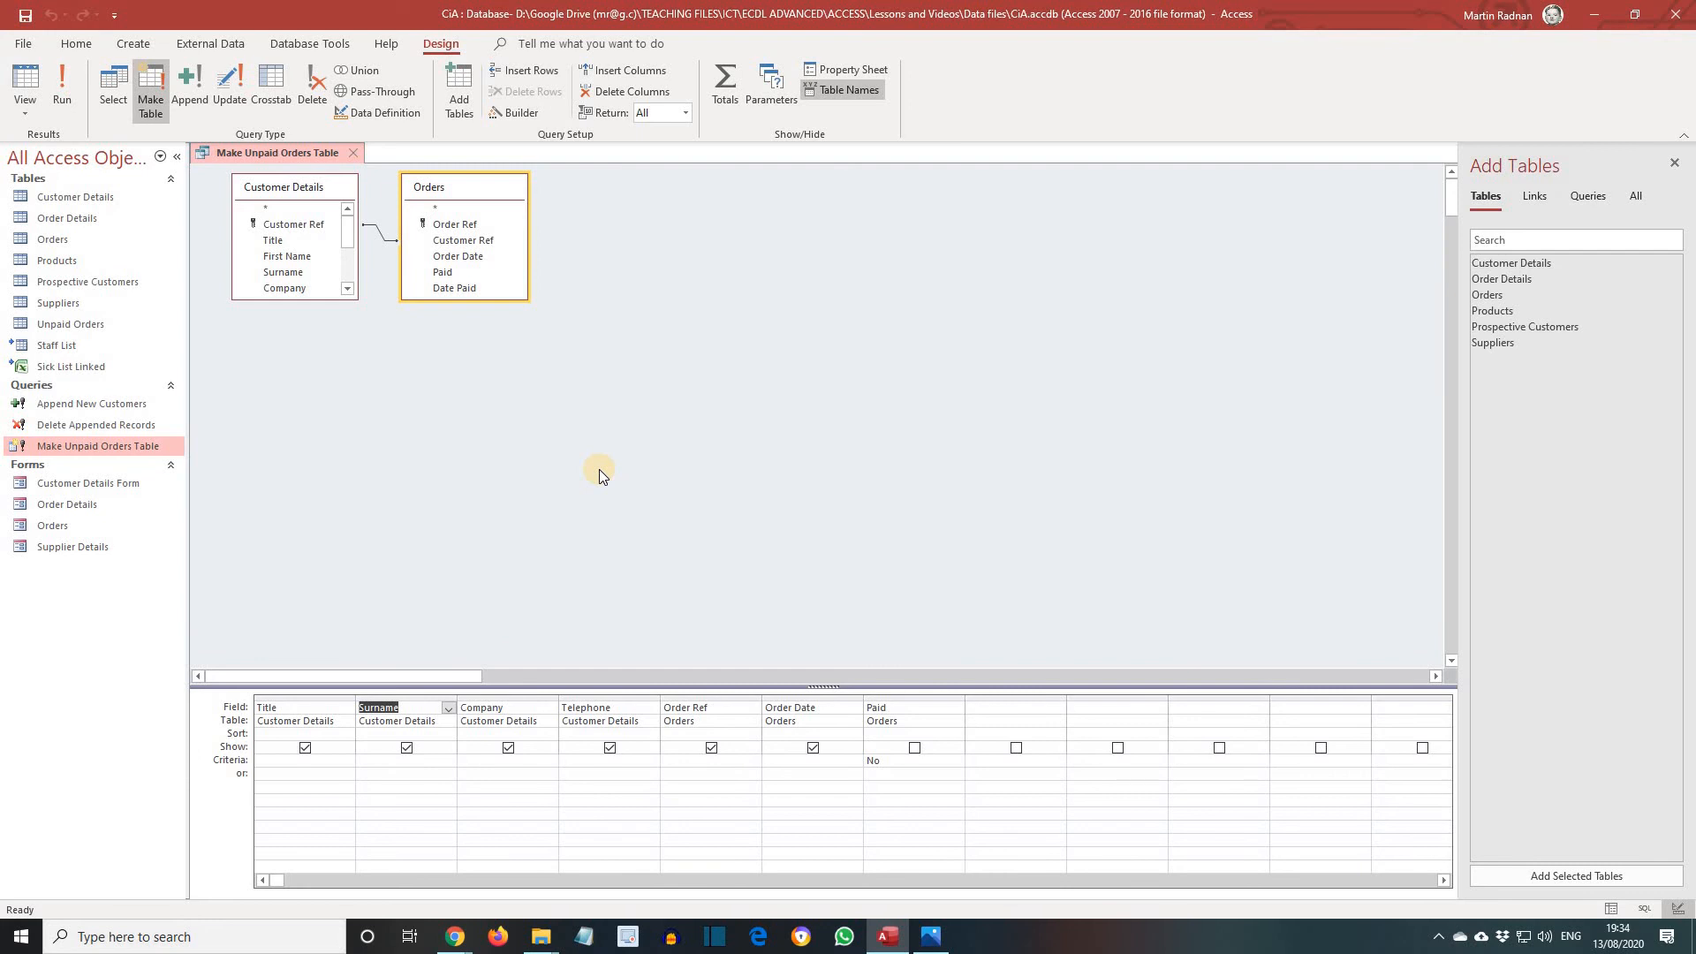
{"action": "left_click", "coordinate": [351, 152]}
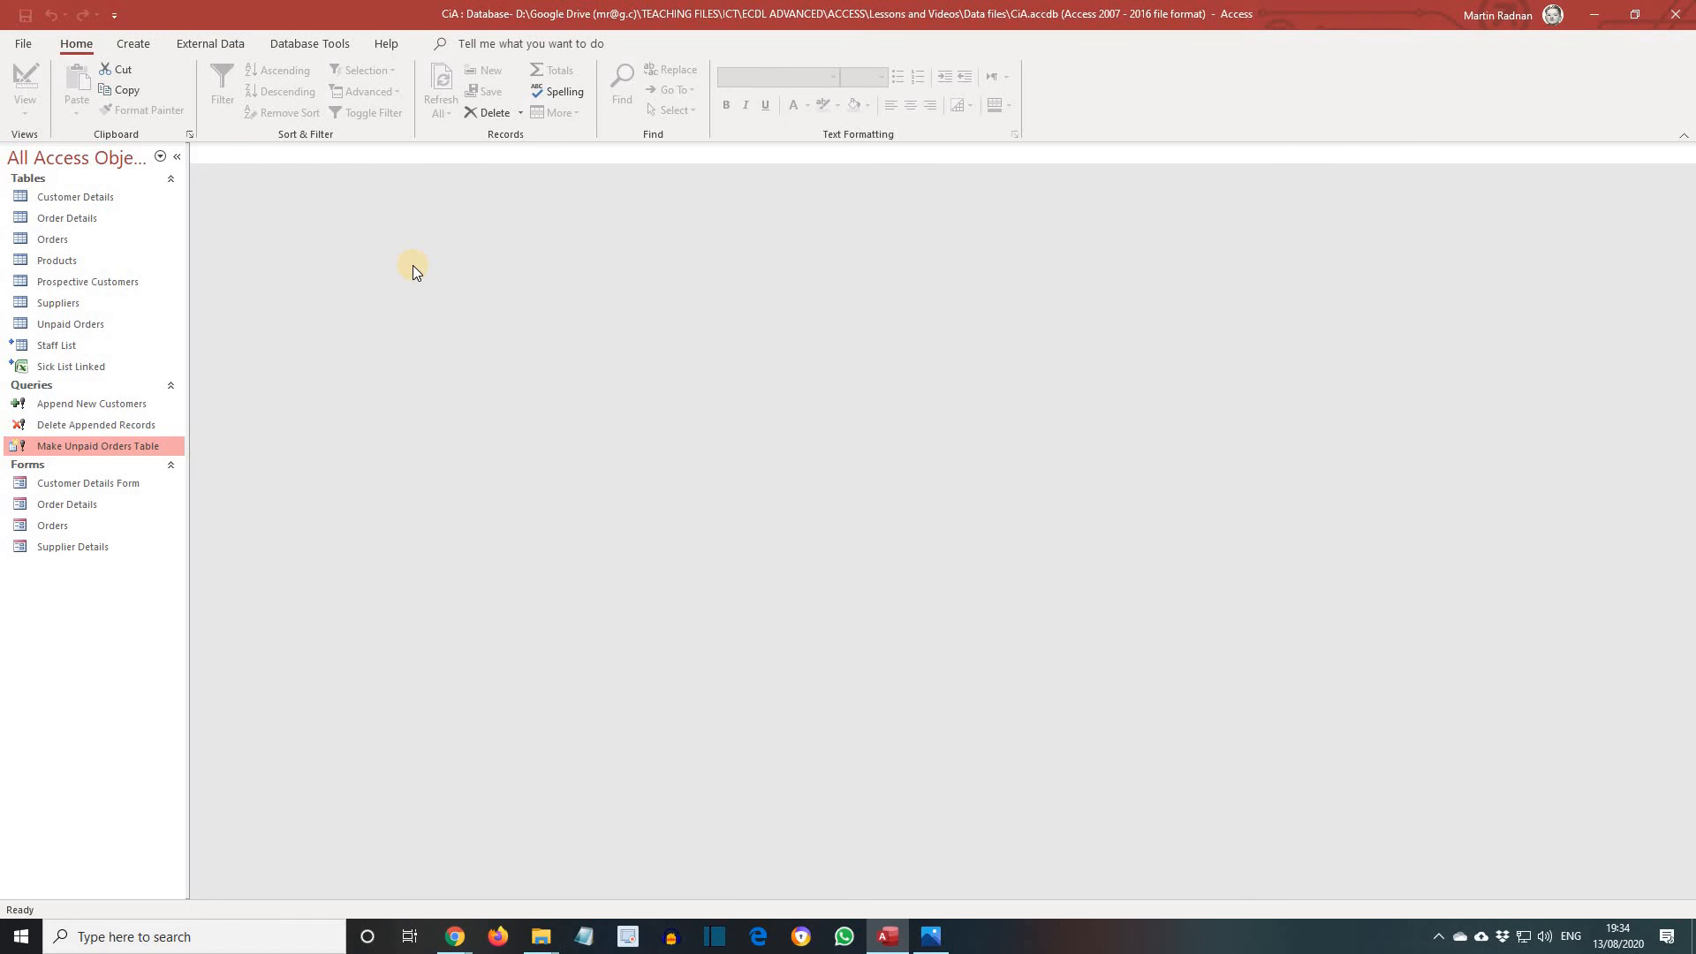
Step: Open the rebuilt Unpaid Orders table to check its fields and records, and close it
{"action": "double_click", "coordinate": [108, 324]}
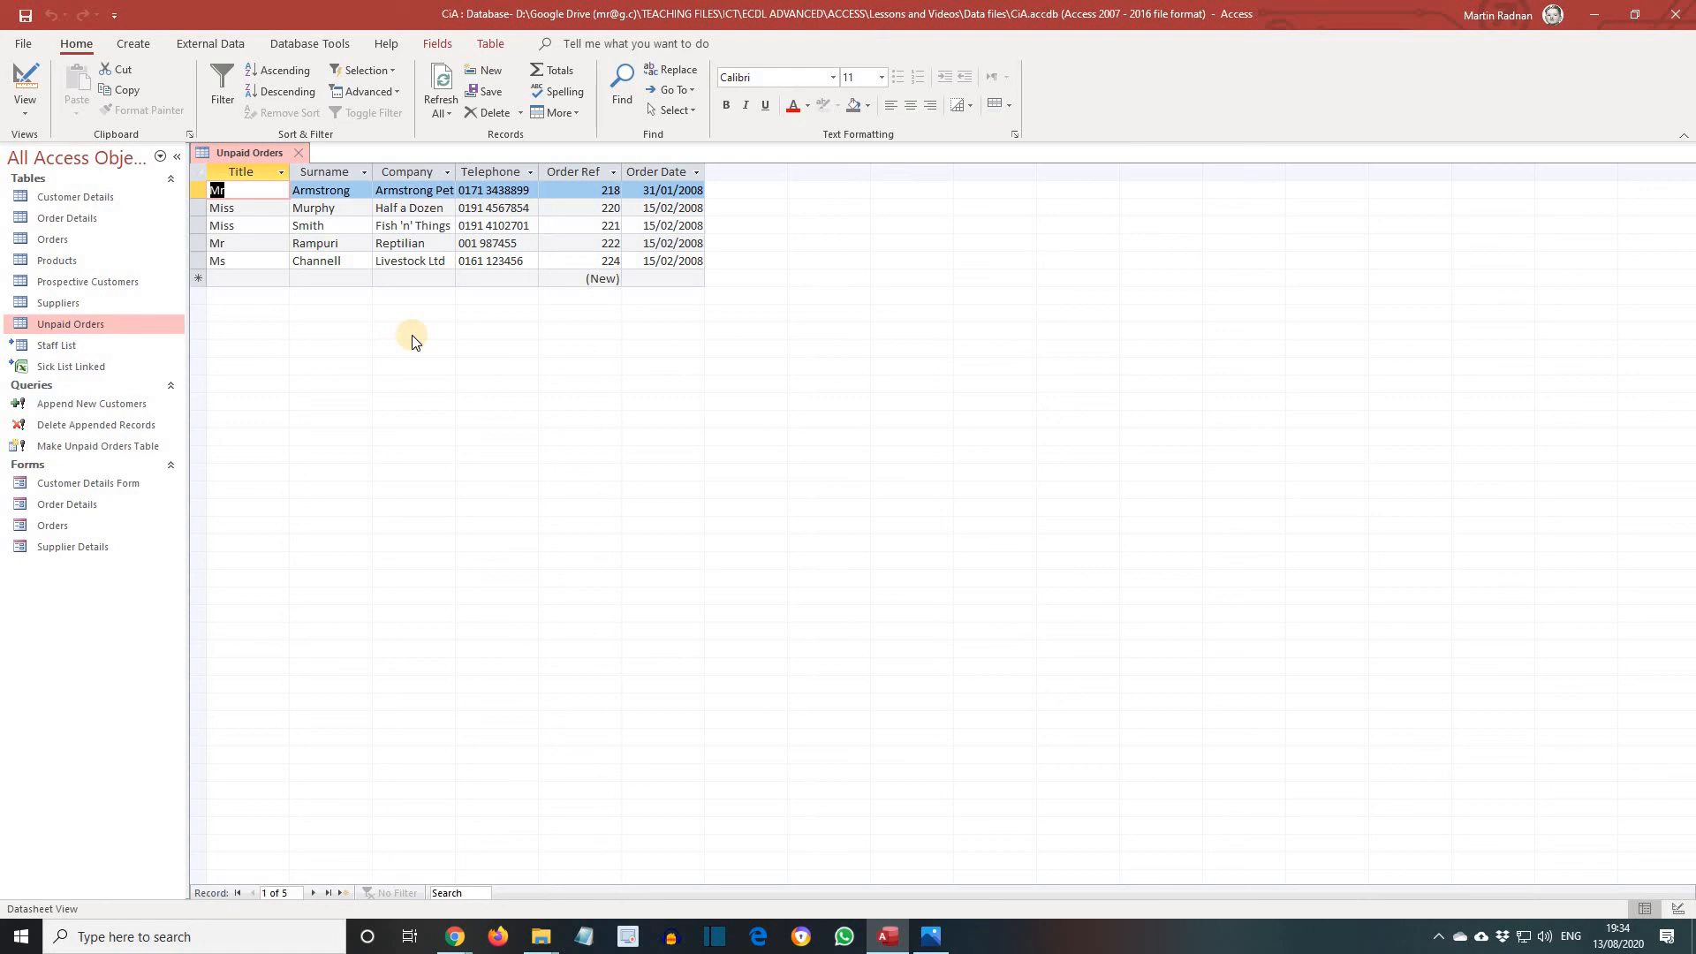
{"action": "left_click", "coordinate": [301, 155]}
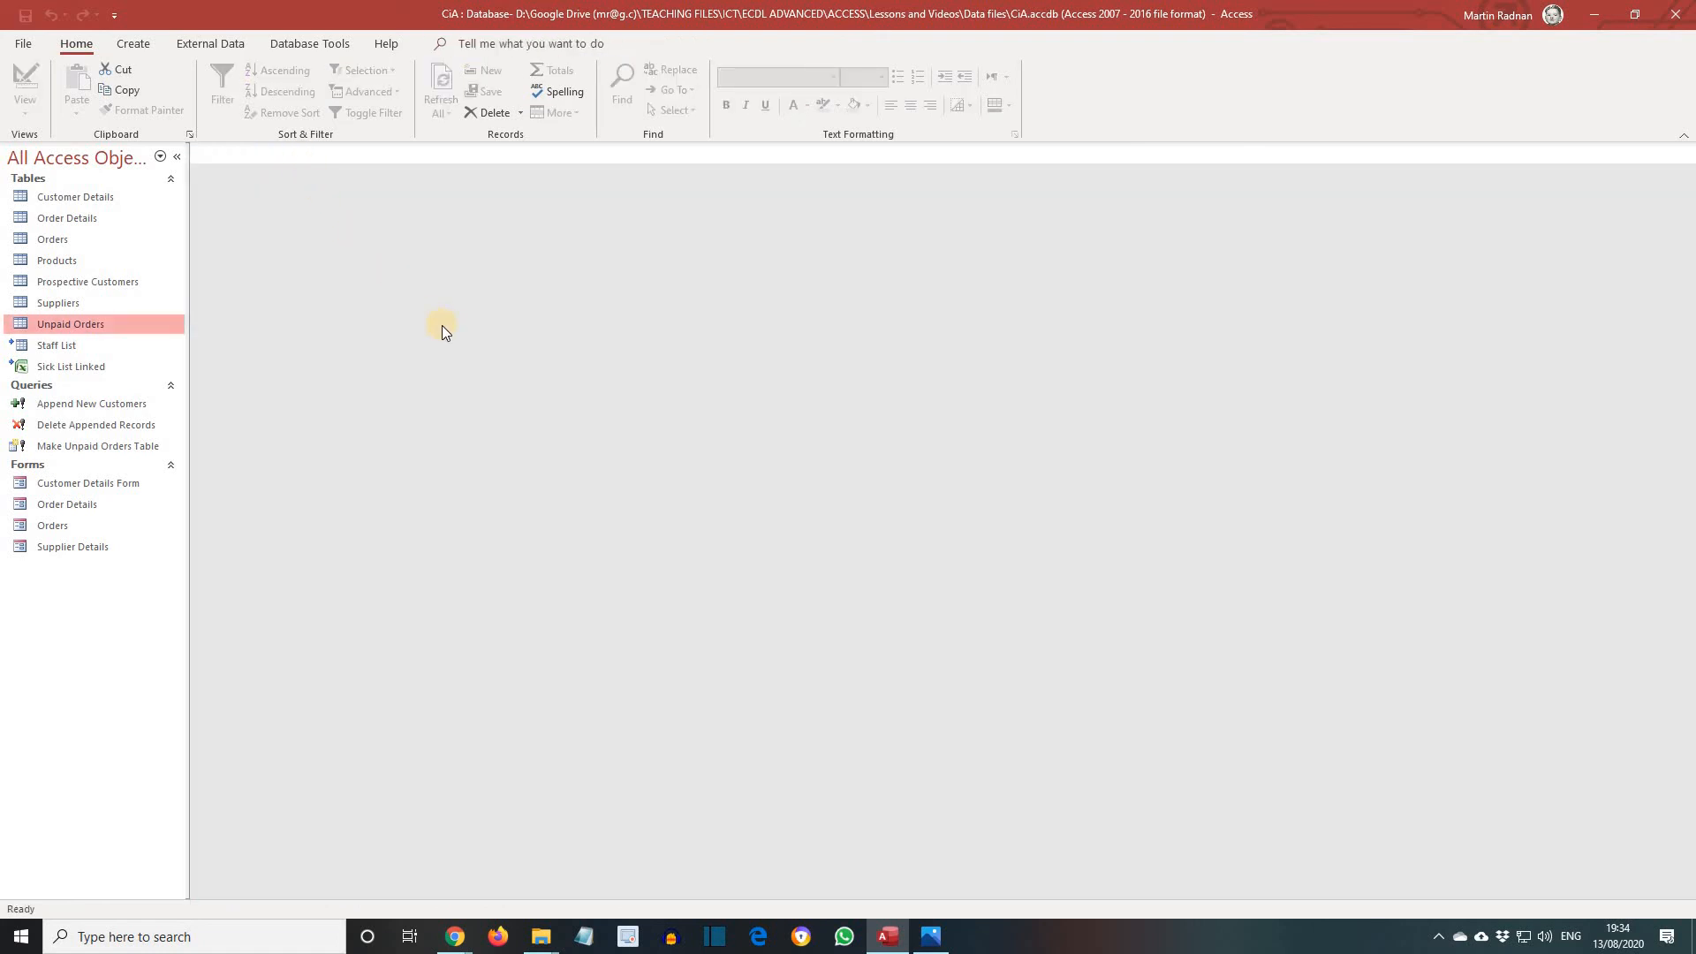